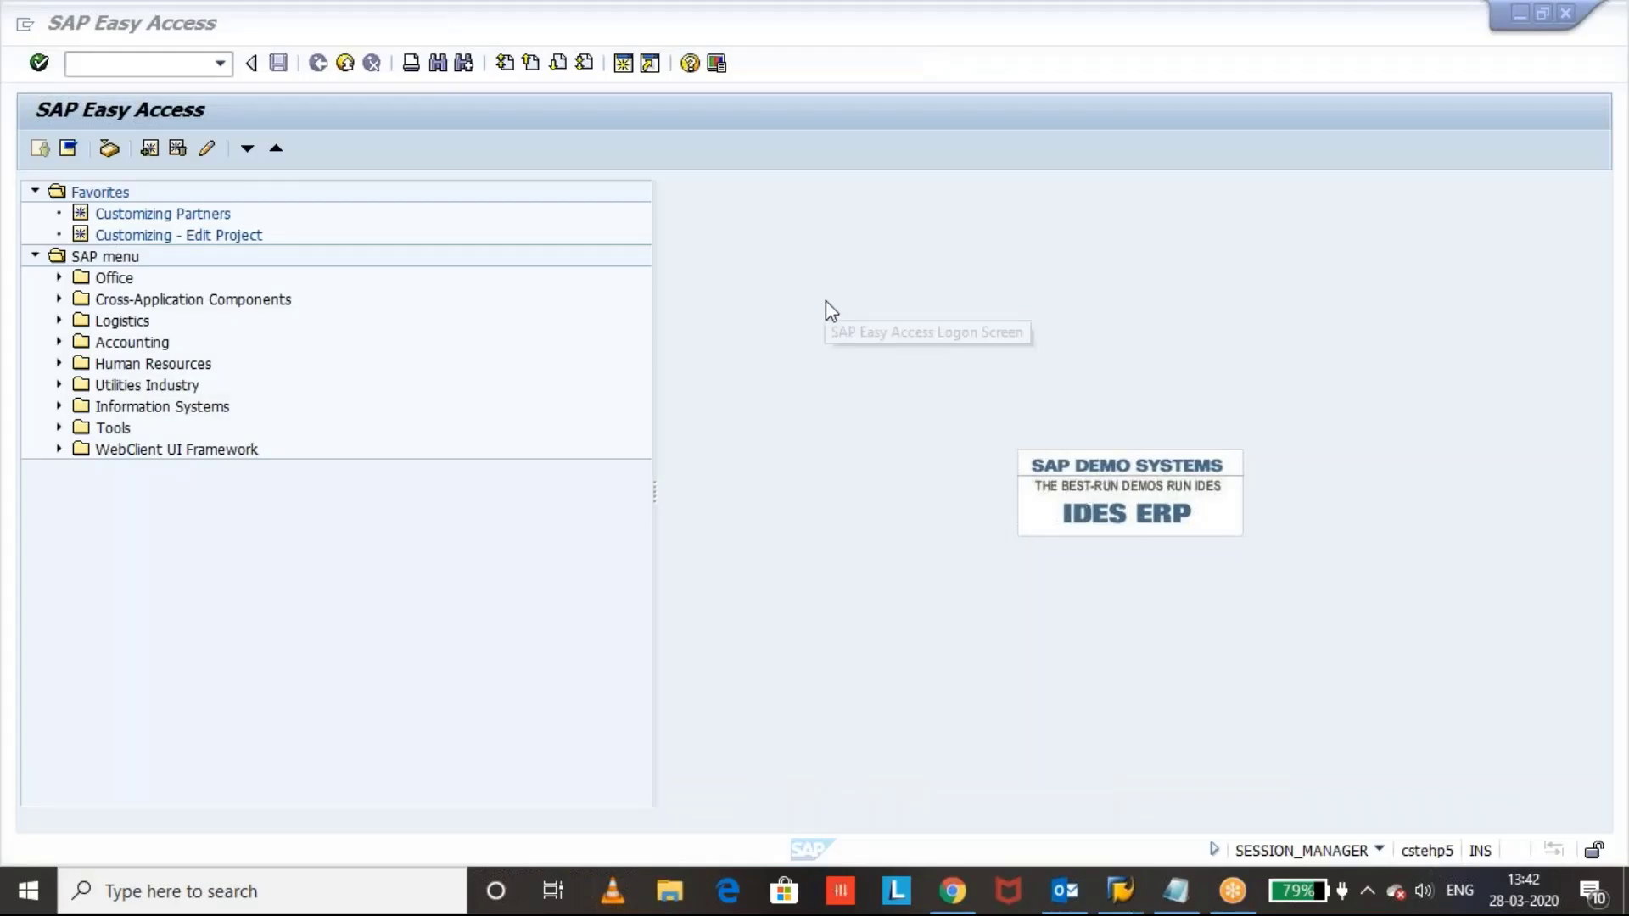
# - Clear a mistyped transaction code and search the SAP menu tree for MBSM
pyautogui.click(825, 301)
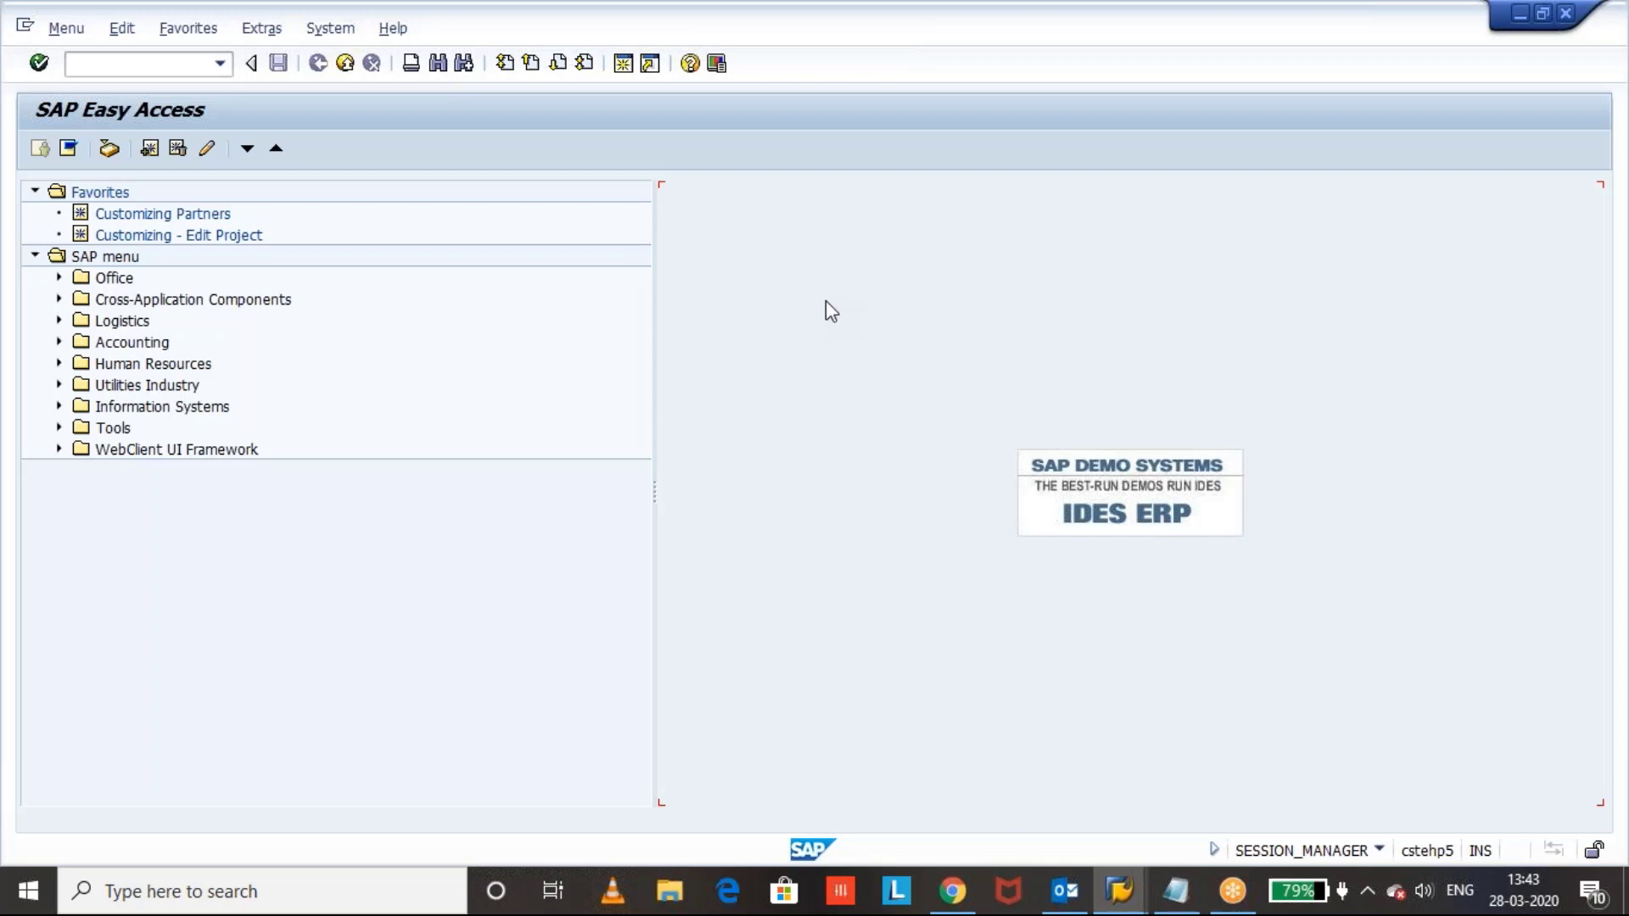
pyautogui.click(123, 62)
pyautogui.write('xd0')
pyautogui.press('BackSpace')
pyautogui.press('BackSpace')
pyautogui.press('BackSpace')
pyautogui.press('capslock')
pyautogui.hotkey('ctrl', 'f')
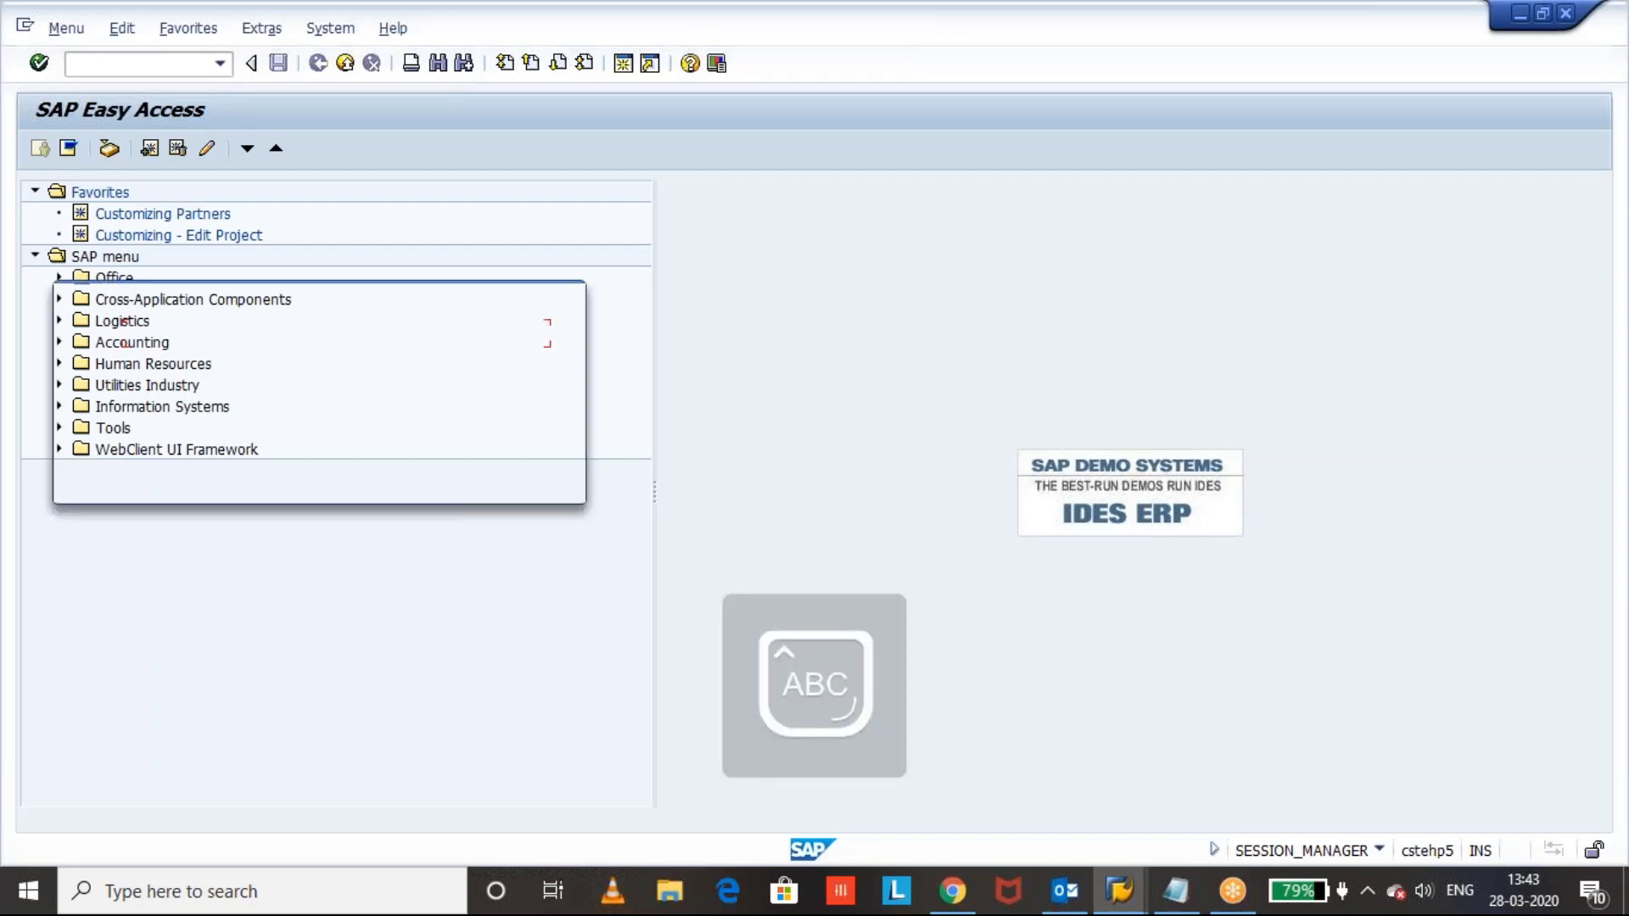
pyautogui.write('MBSM')
pyautogui.press('Return')
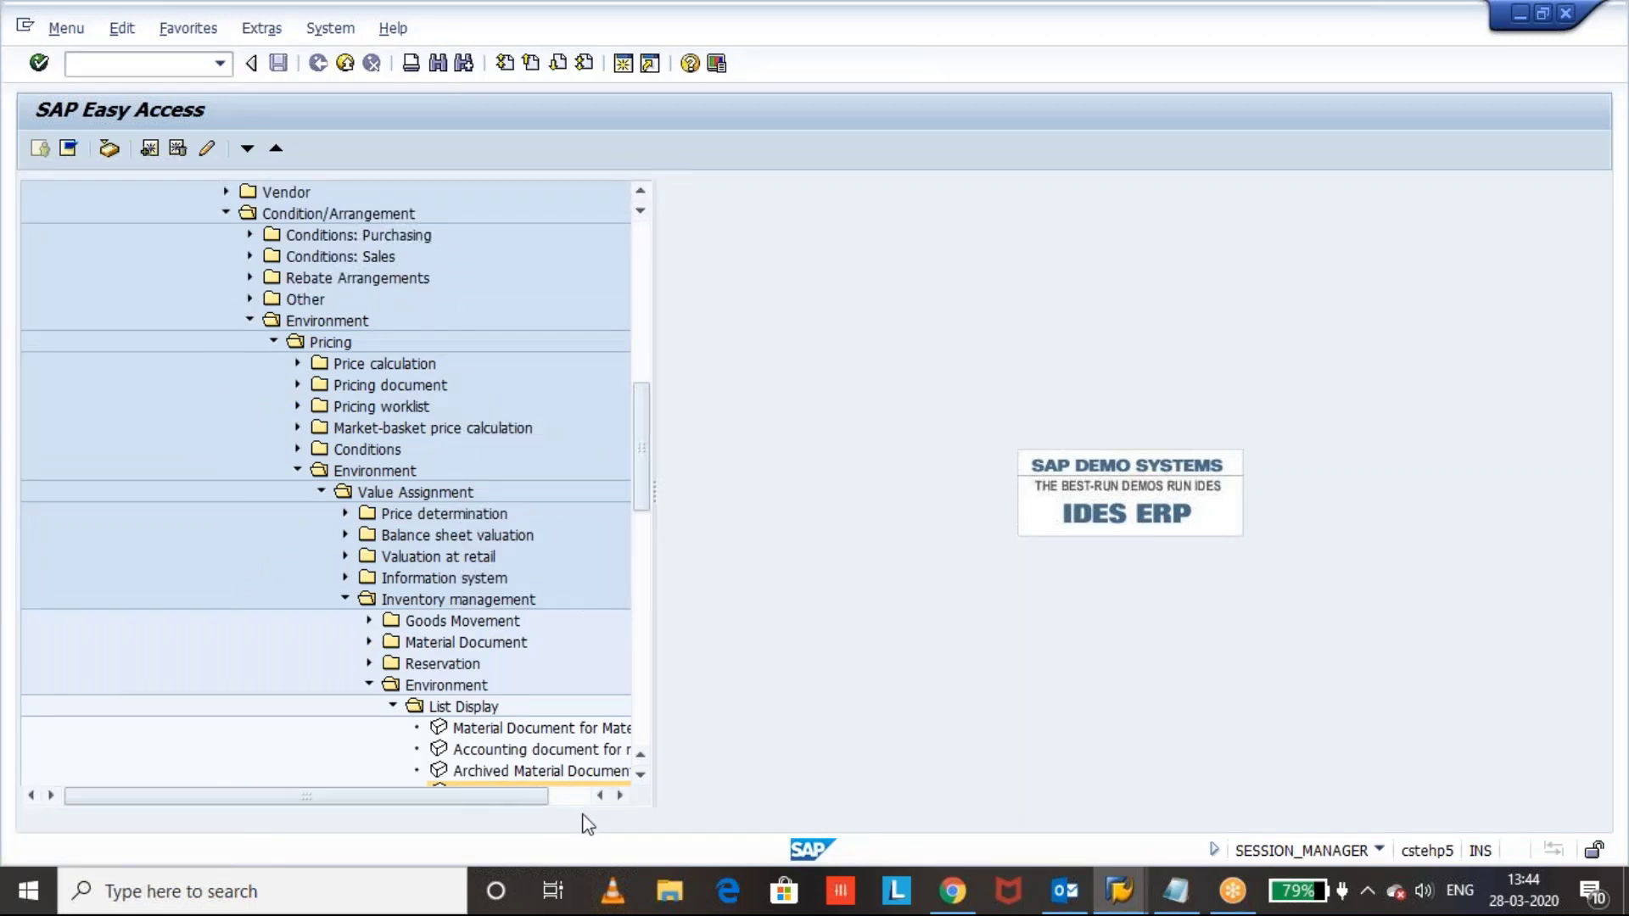
# - Expand the menu tree to Inventory management > Environment > List Display
pyautogui.click(640, 773)
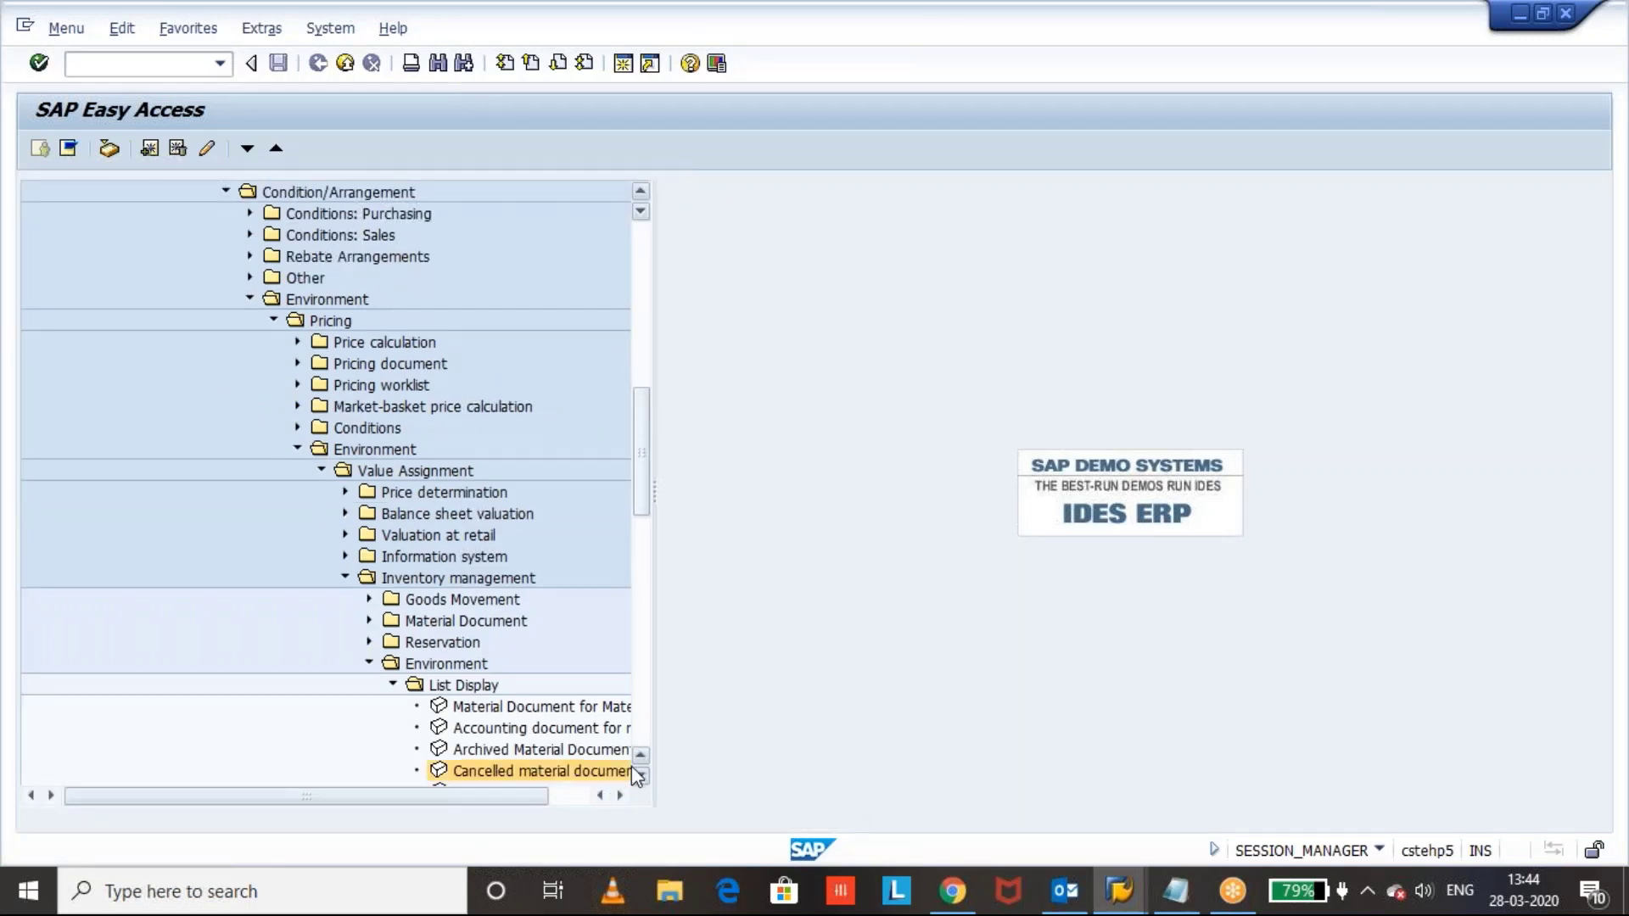
pyautogui.click(632, 769)
pyautogui.moveTo(647, 505); pyautogui.dragTo(631, 403)
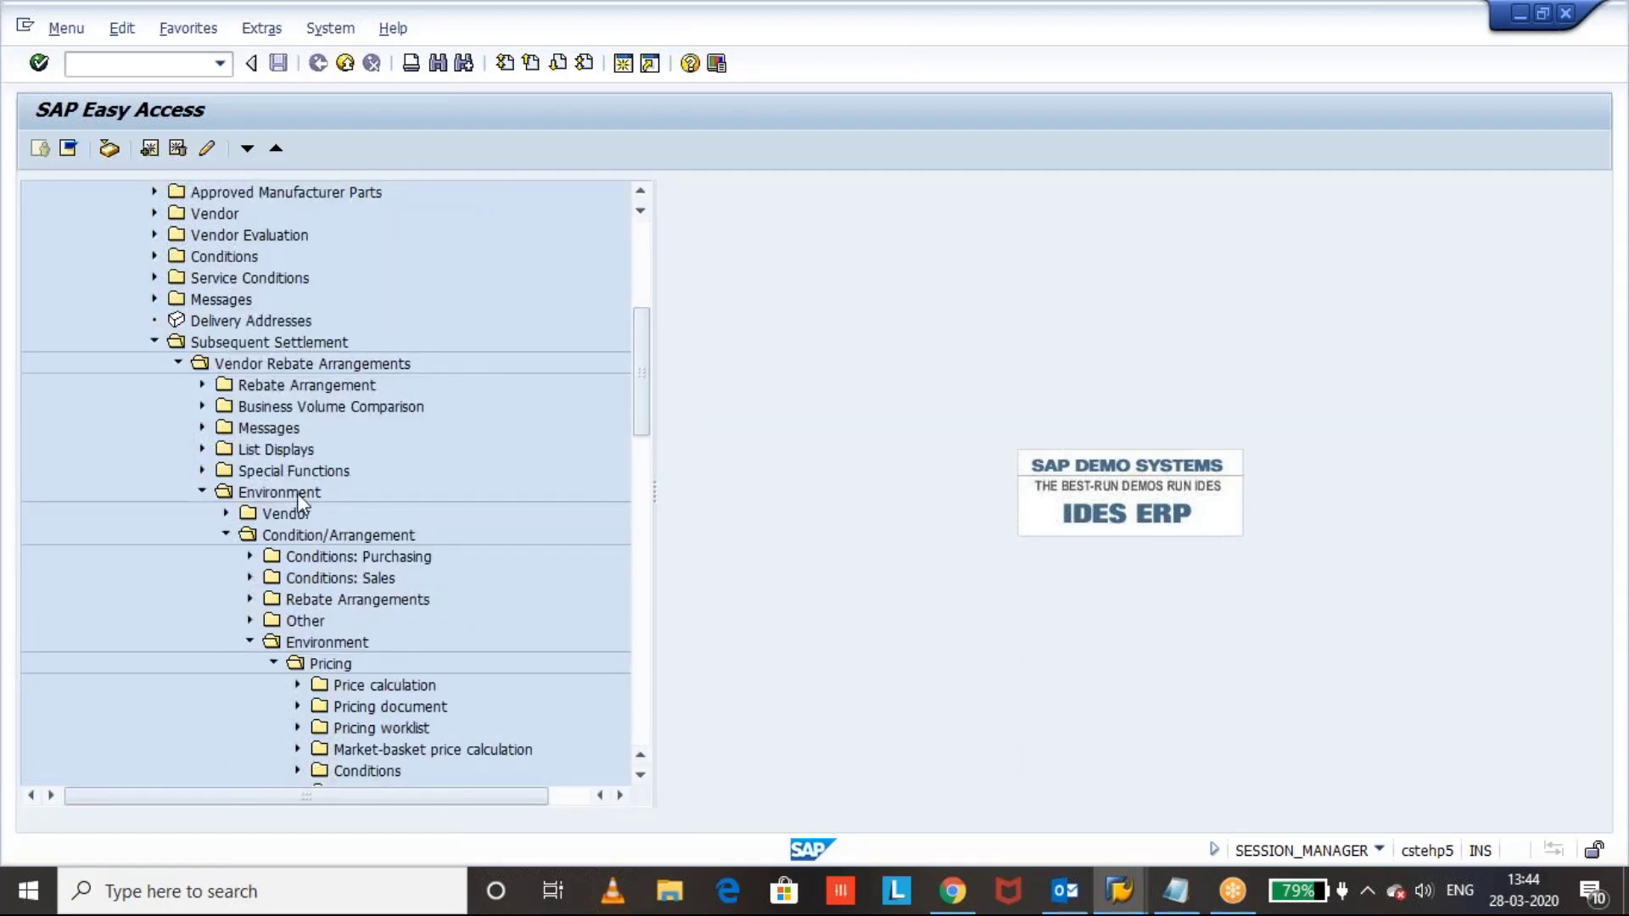
pyautogui.scroll(-1, 649, 430)
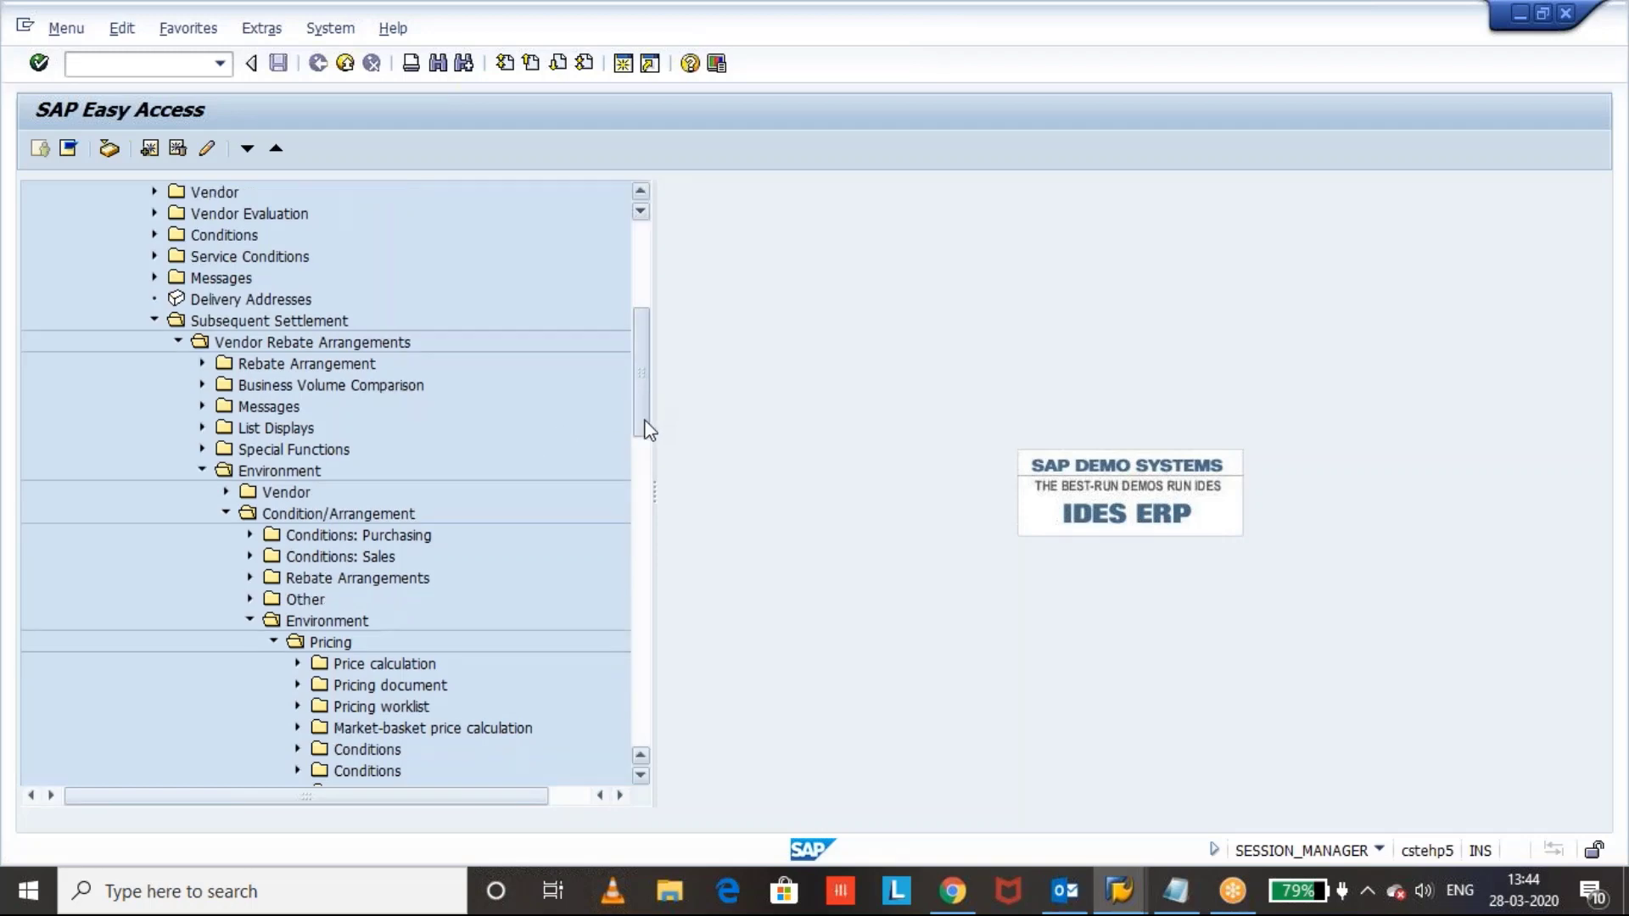
pyautogui.scroll(-8, 649, 430)
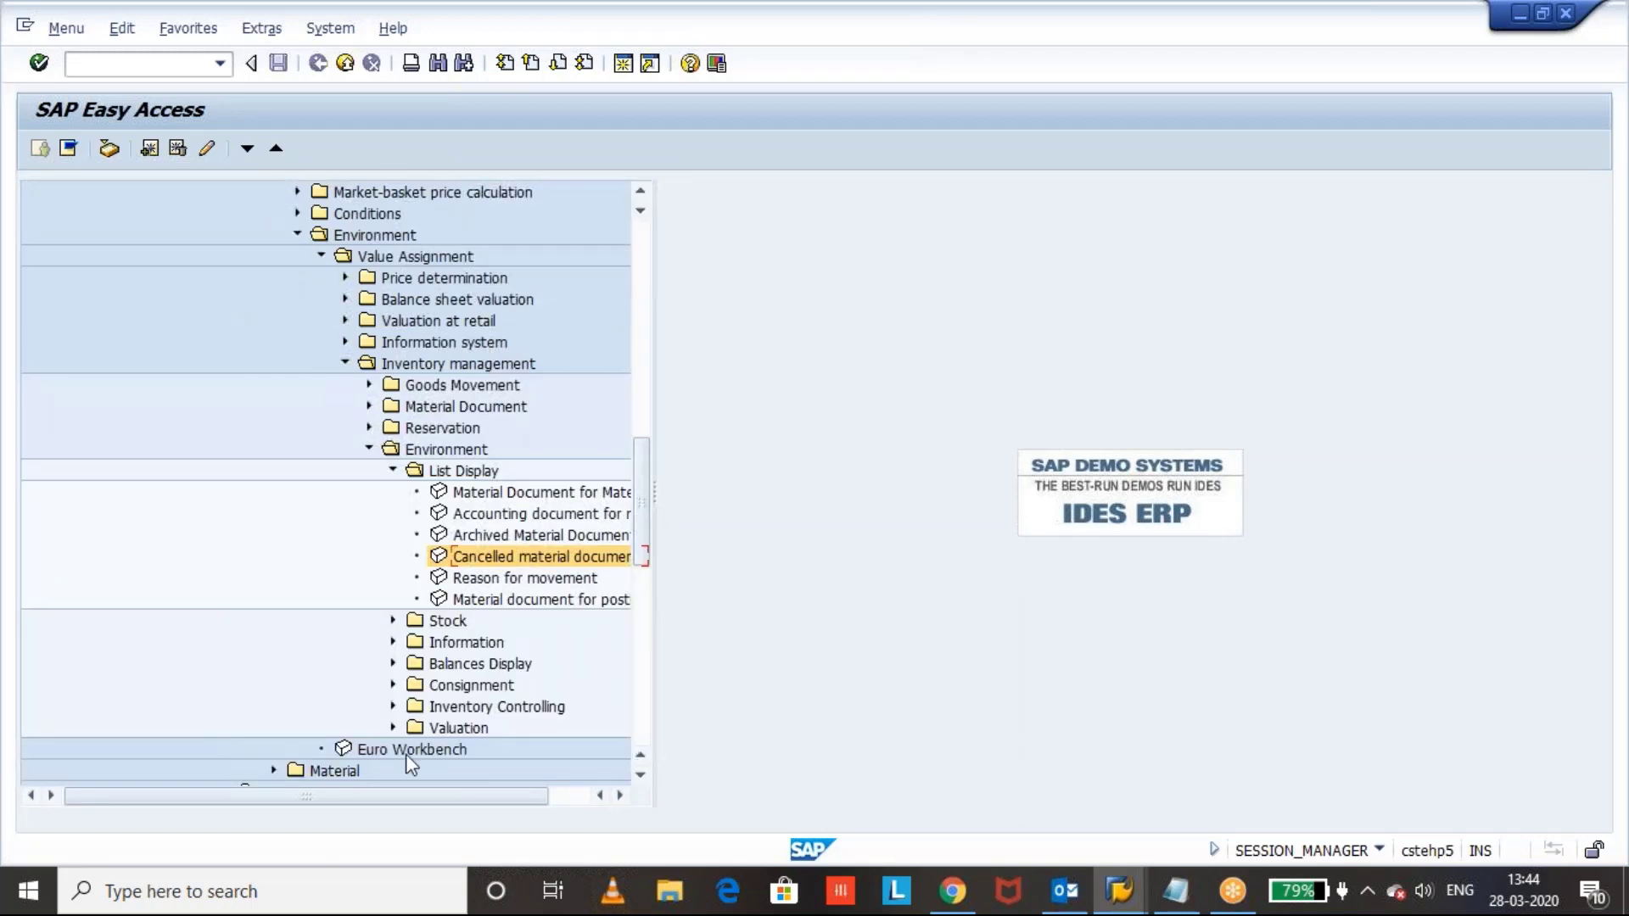
pyautogui.moveTo(370, 796); pyautogui.dragTo(408, 797)
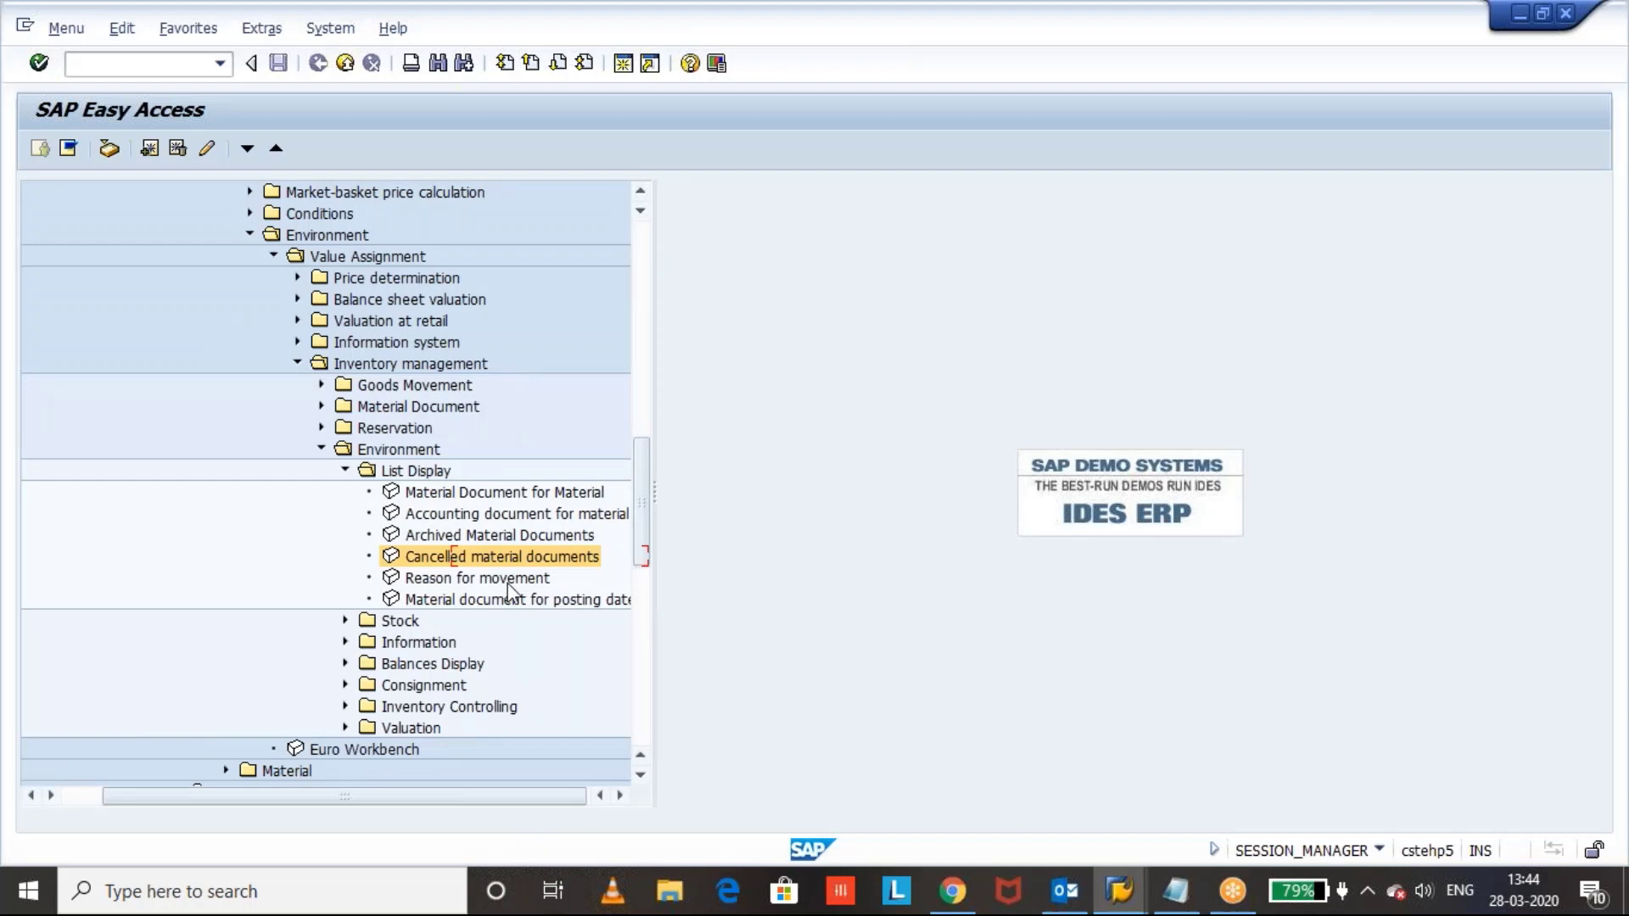
# - Open the Cancelled material documents report and enter plant GKP1
pyautogui.doubleClick(469, 560)
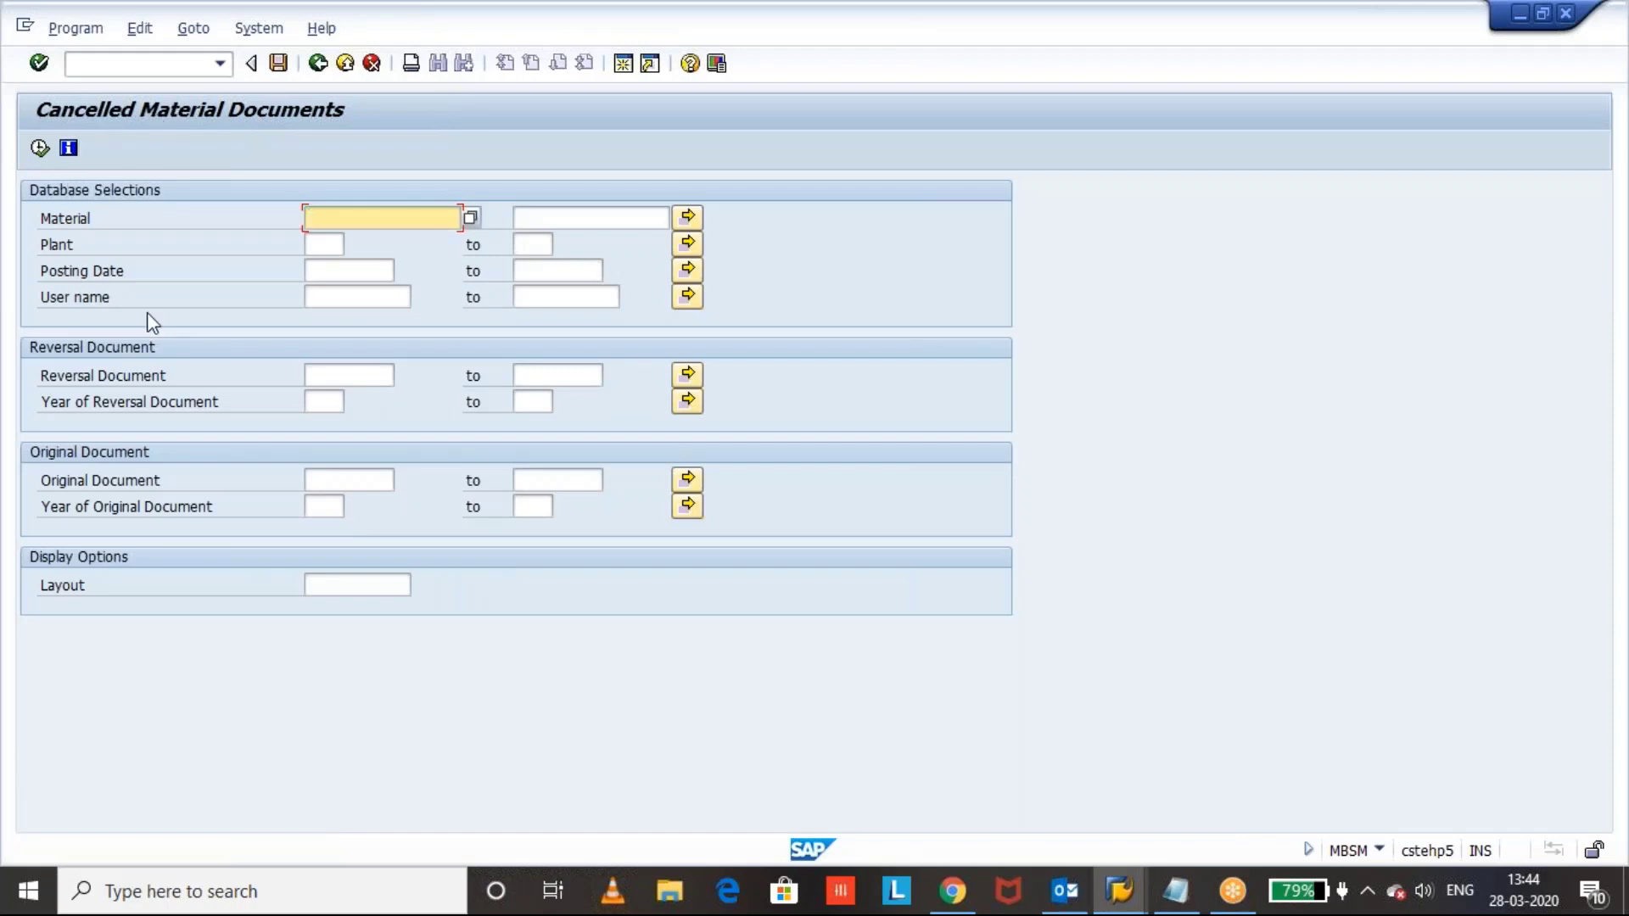
pyautogui.click(328, 244)
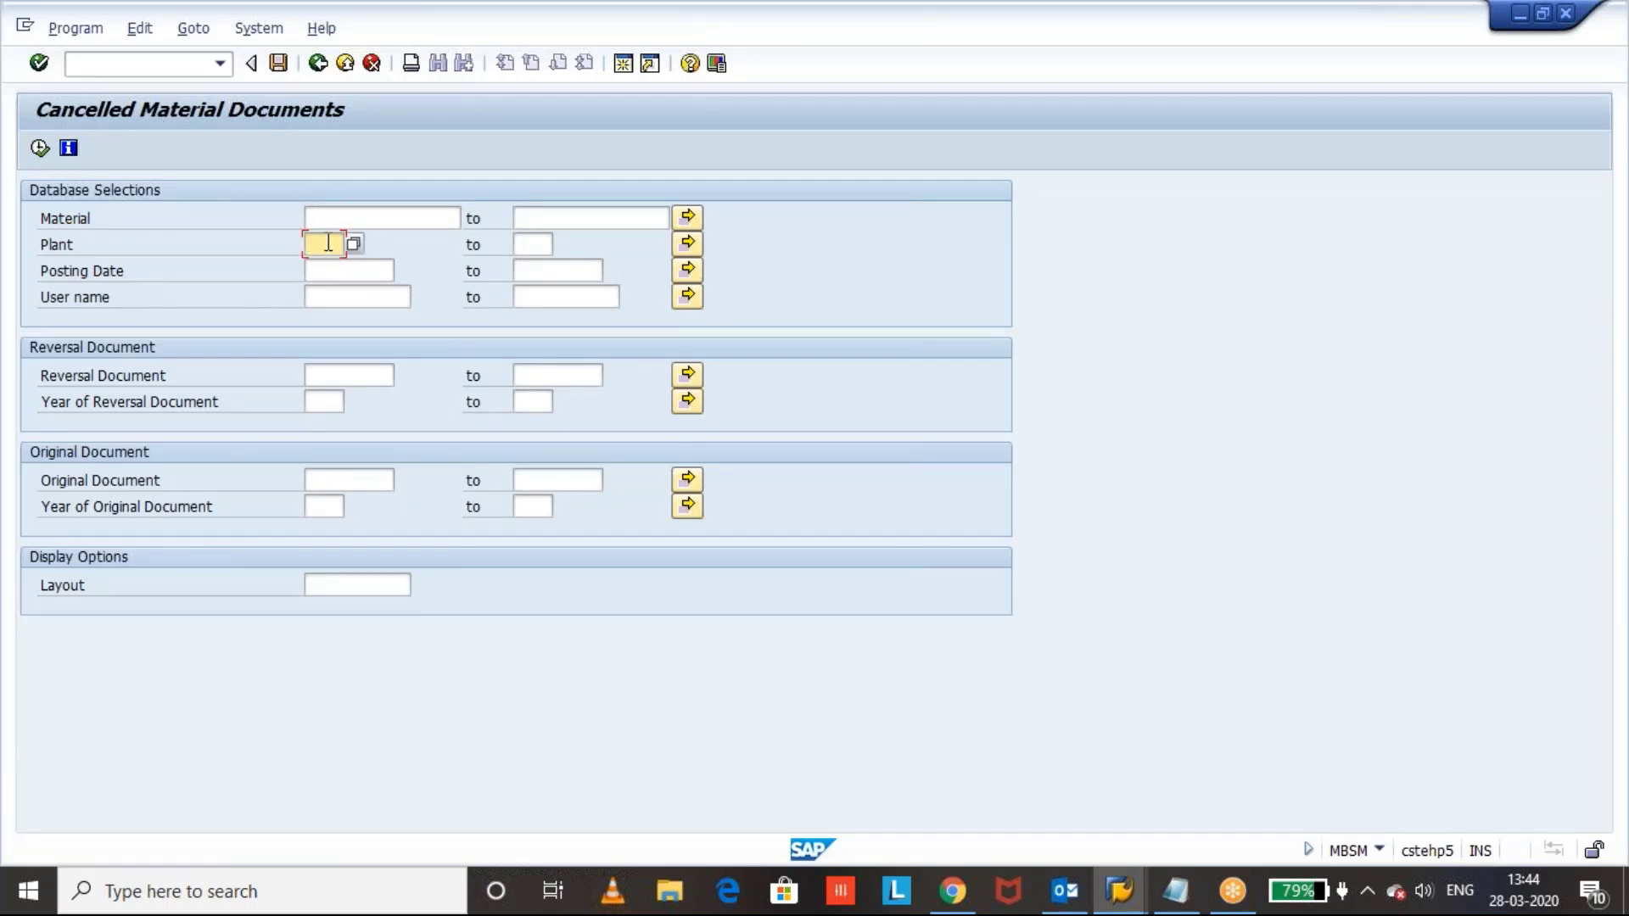
pyautogui.write('GK21')
pyautogui.press('Return')
# - Enter the posting date range 01012016 to 01012018
pyautogui.click(369, 273)
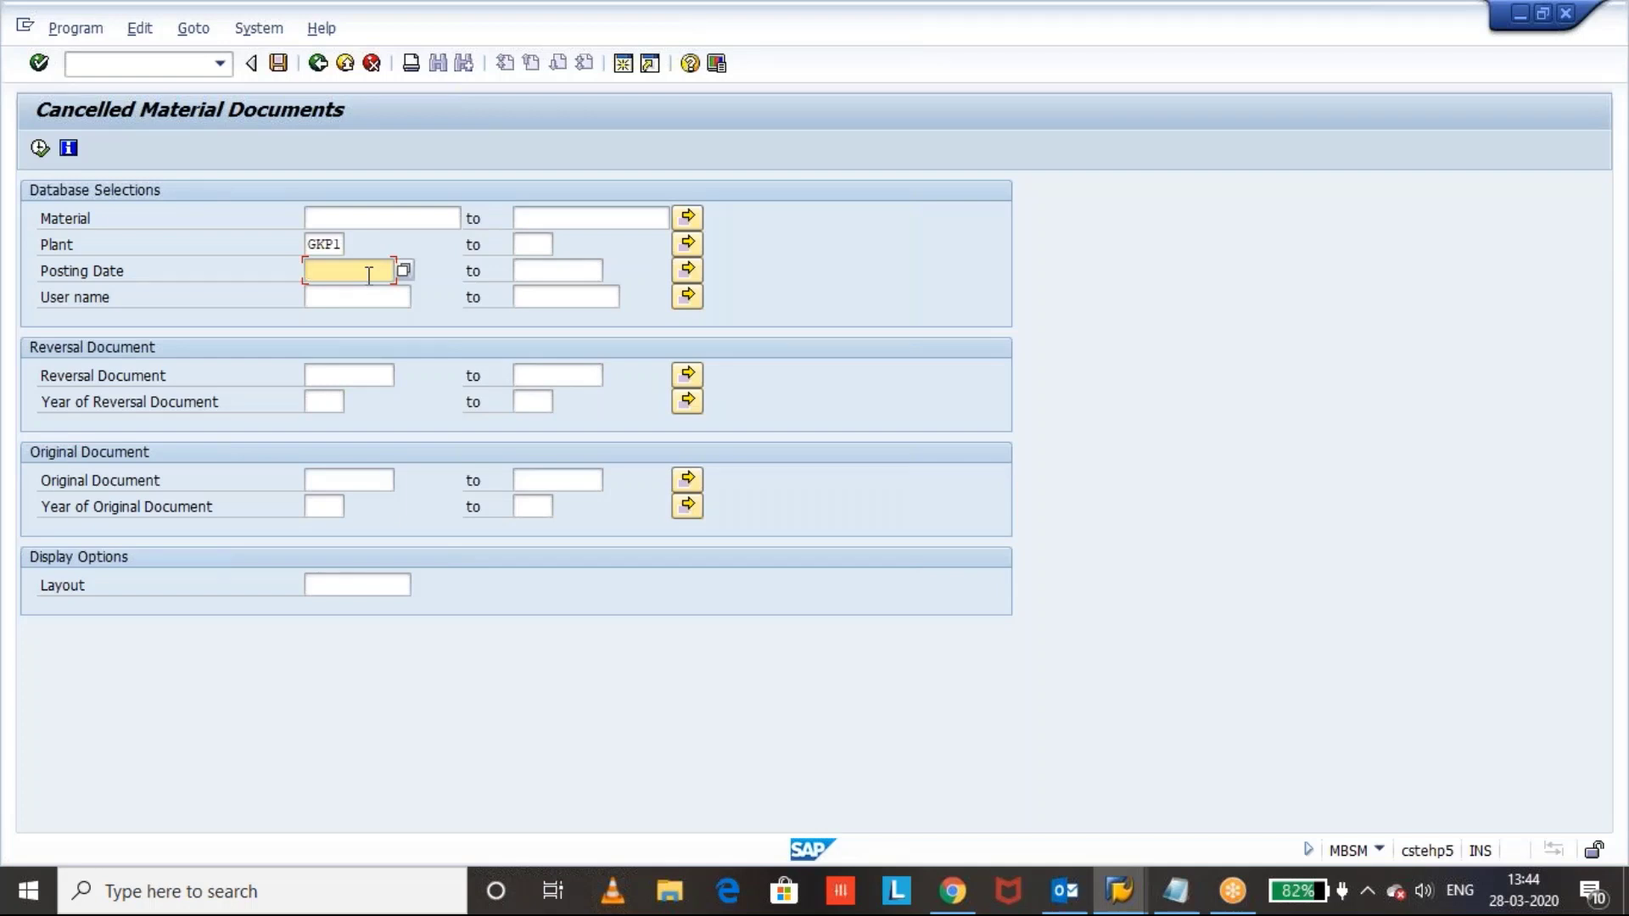
pyautogui.write('01')
pyautogui.press('Down')
pyautogui.press('Tab')
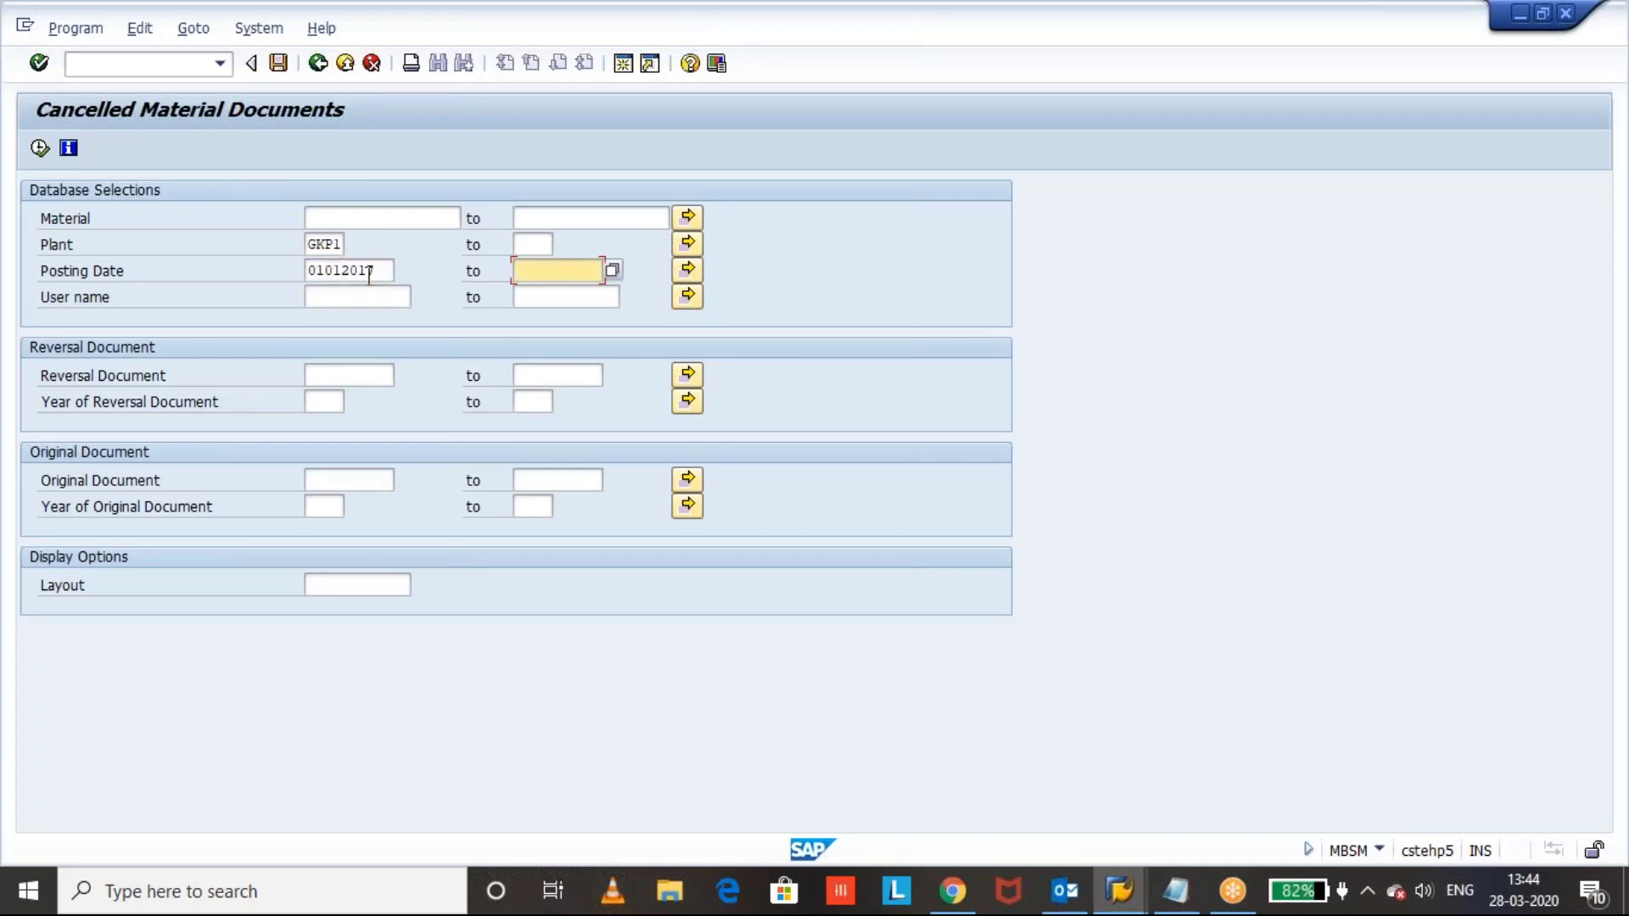
pyautogui.click(389, 269)
pyautogui.press('BackSpace')
pyautogui.write('6')
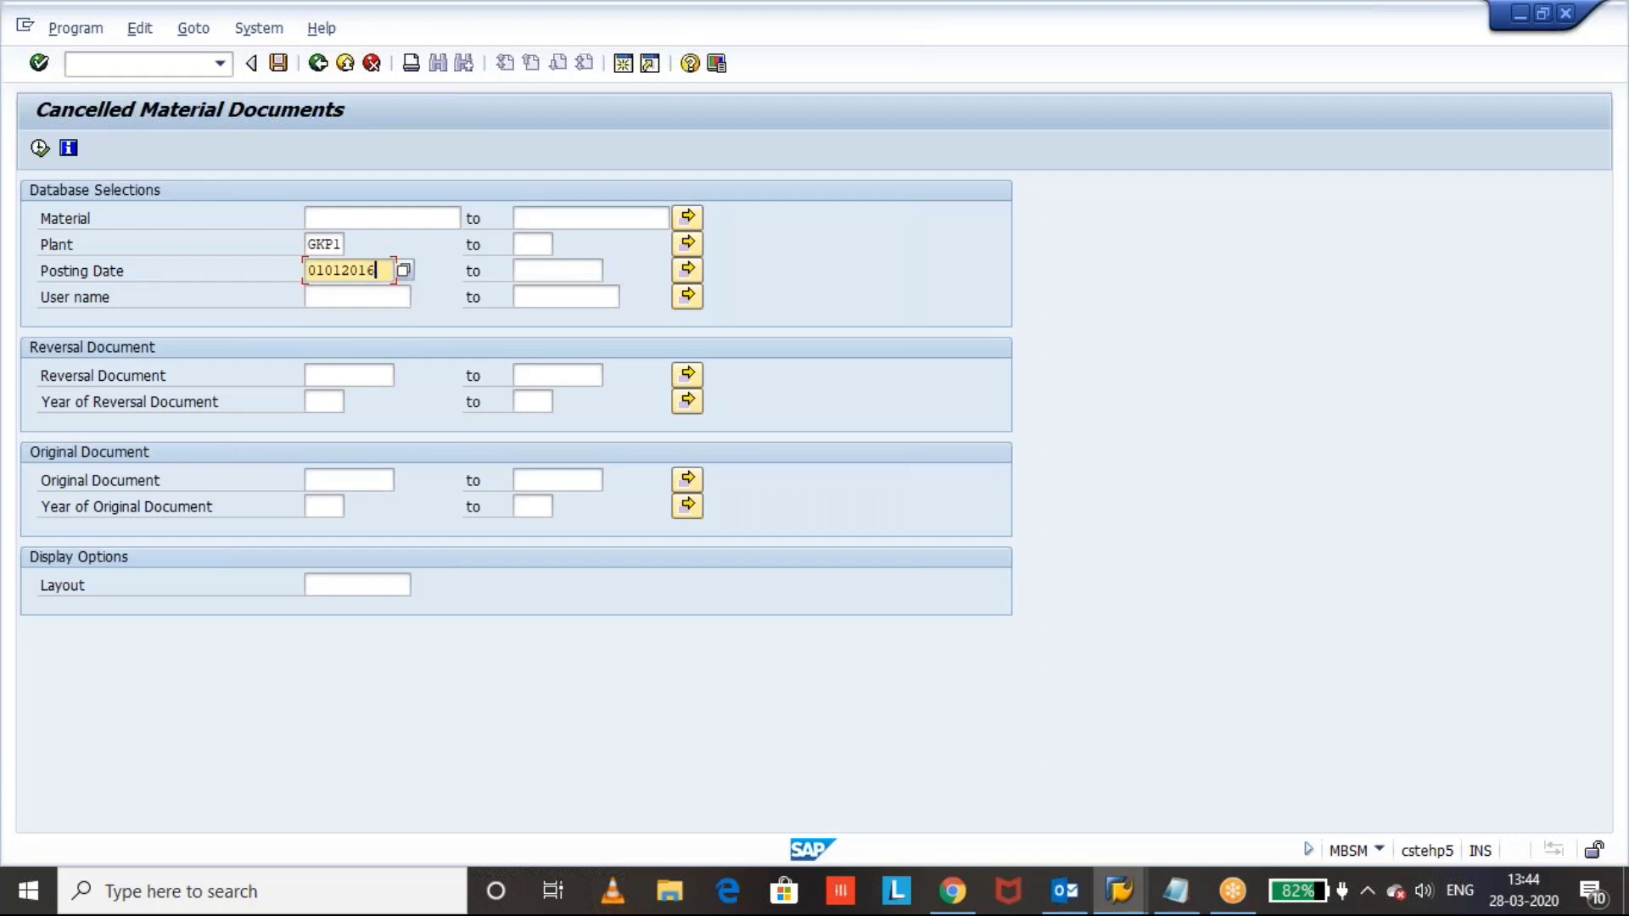
pyautogui.press('Tab')
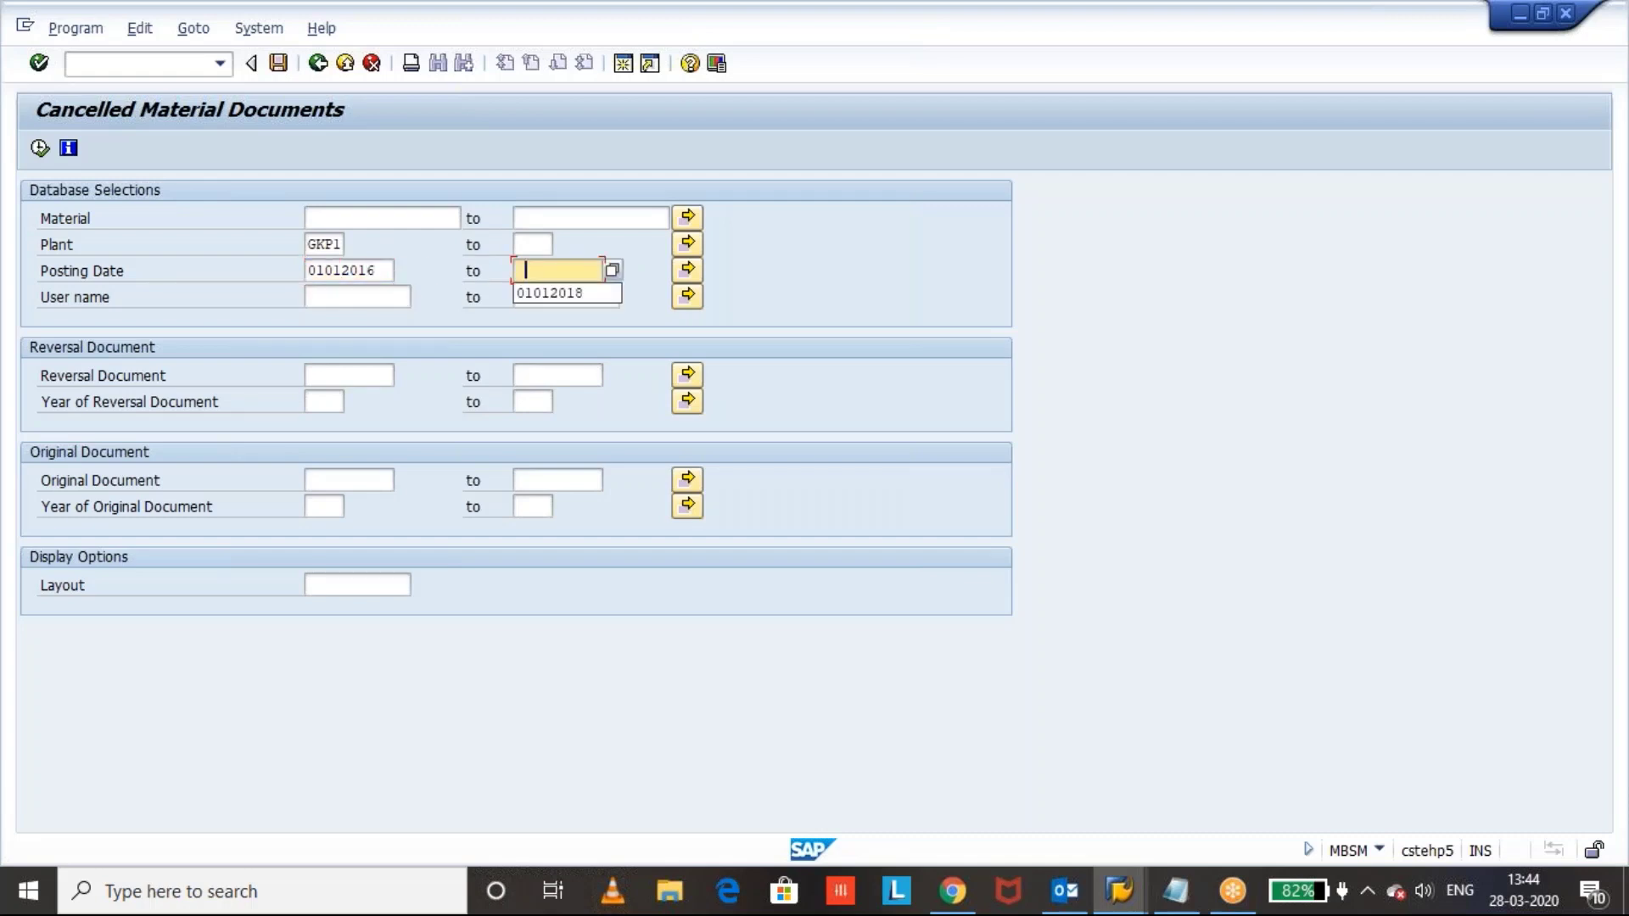
pyautogui.press('Down')
pyautogui.press('Return')
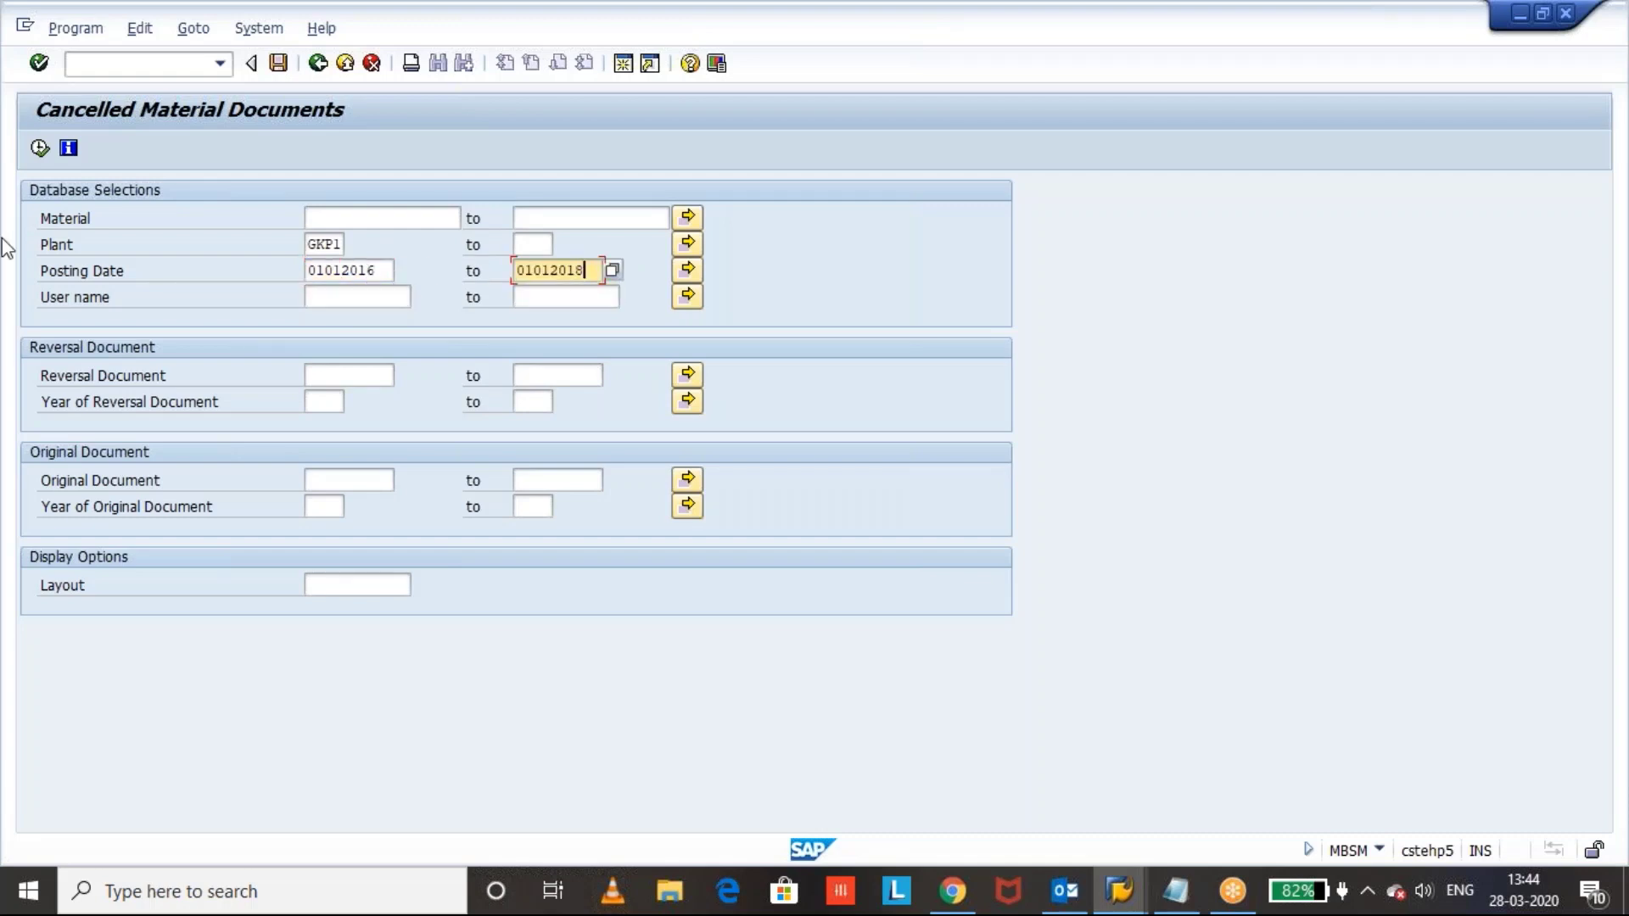
# - Run the report and inspect the first document's item with movement type 102
pyautogui.click(40, 149)
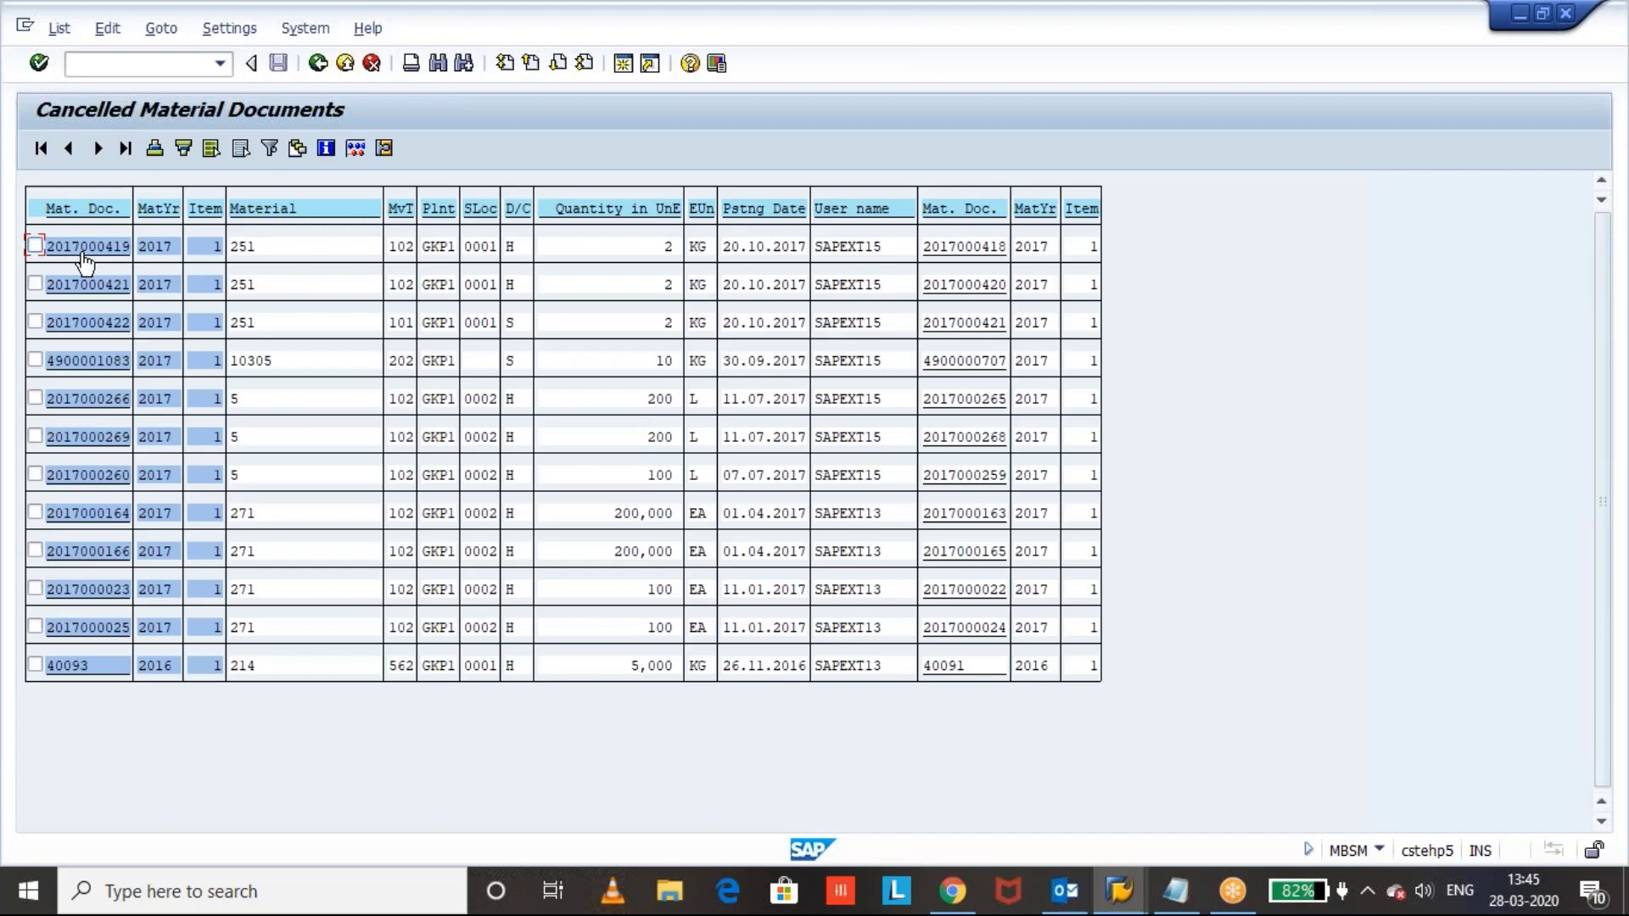
pyautogui.click(87, 263)
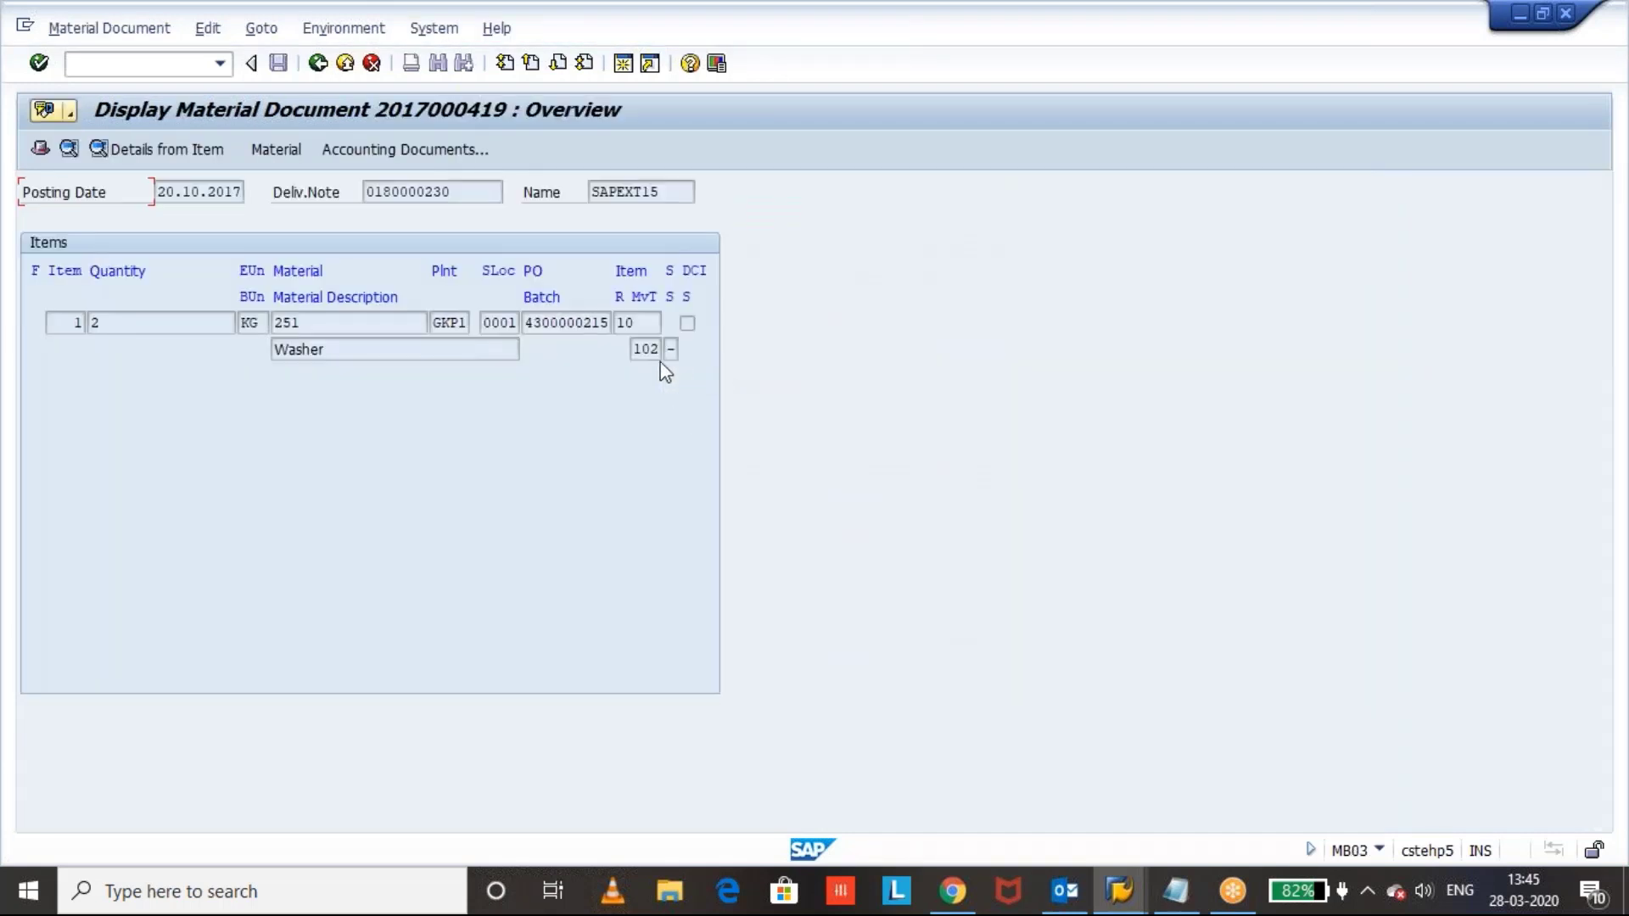
pyautogui.click(641, 349)
pyautogui.click(317, 63)
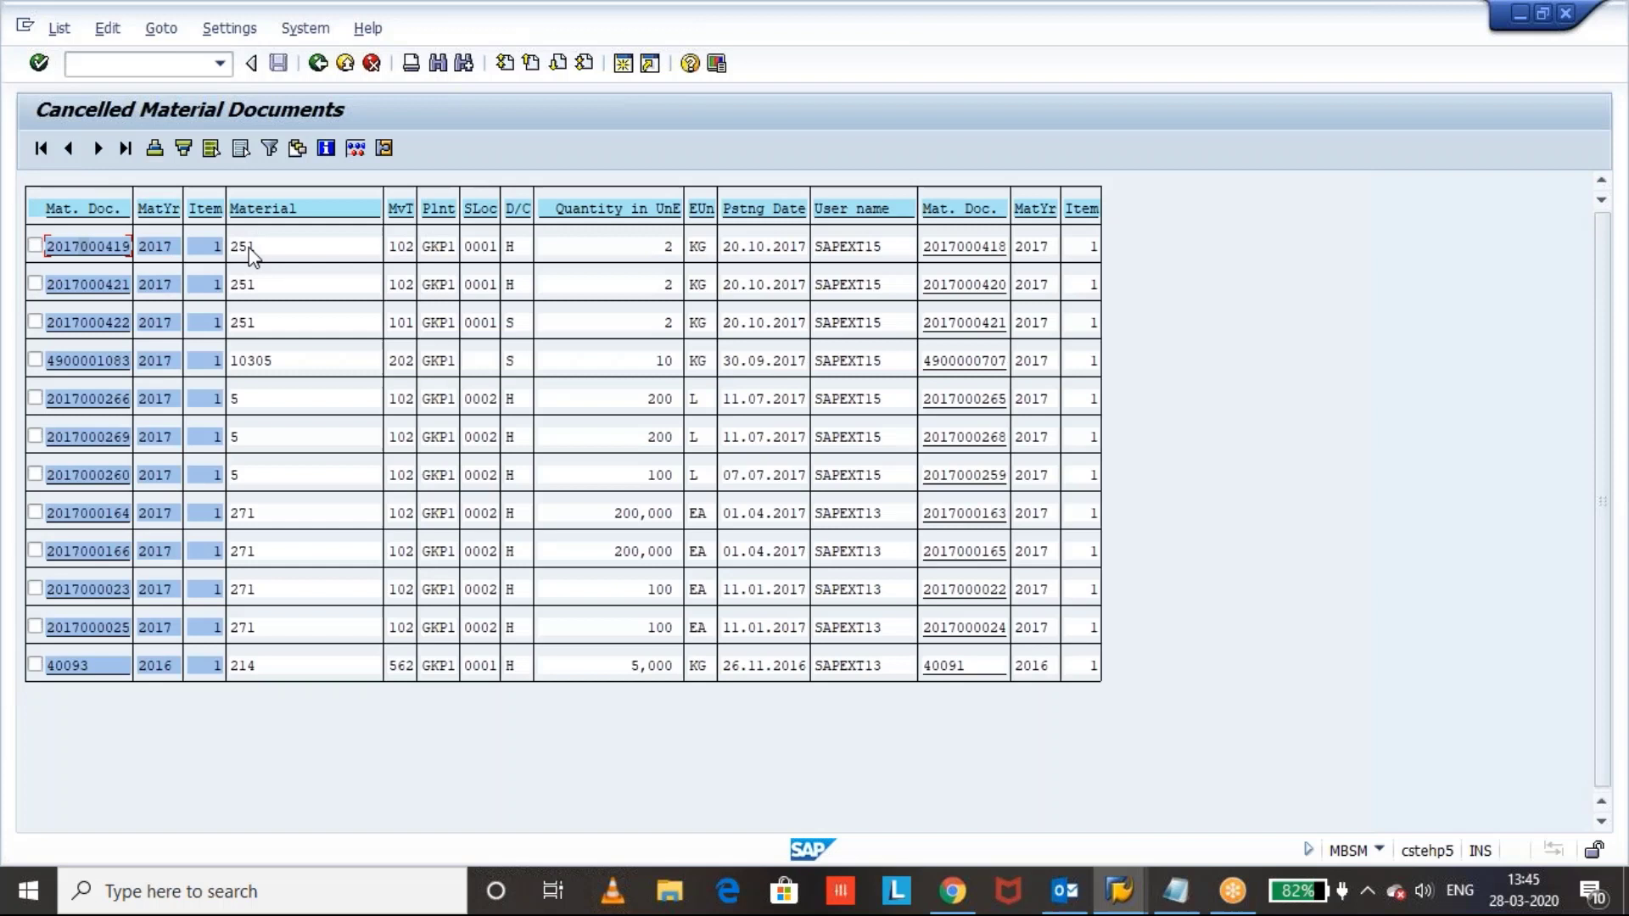
pyautogui.moveTo(387, 247); pyautogui.dragTo(410, 255)
pyautogui.click(412, 256)
pyautogui.click(88, 247)
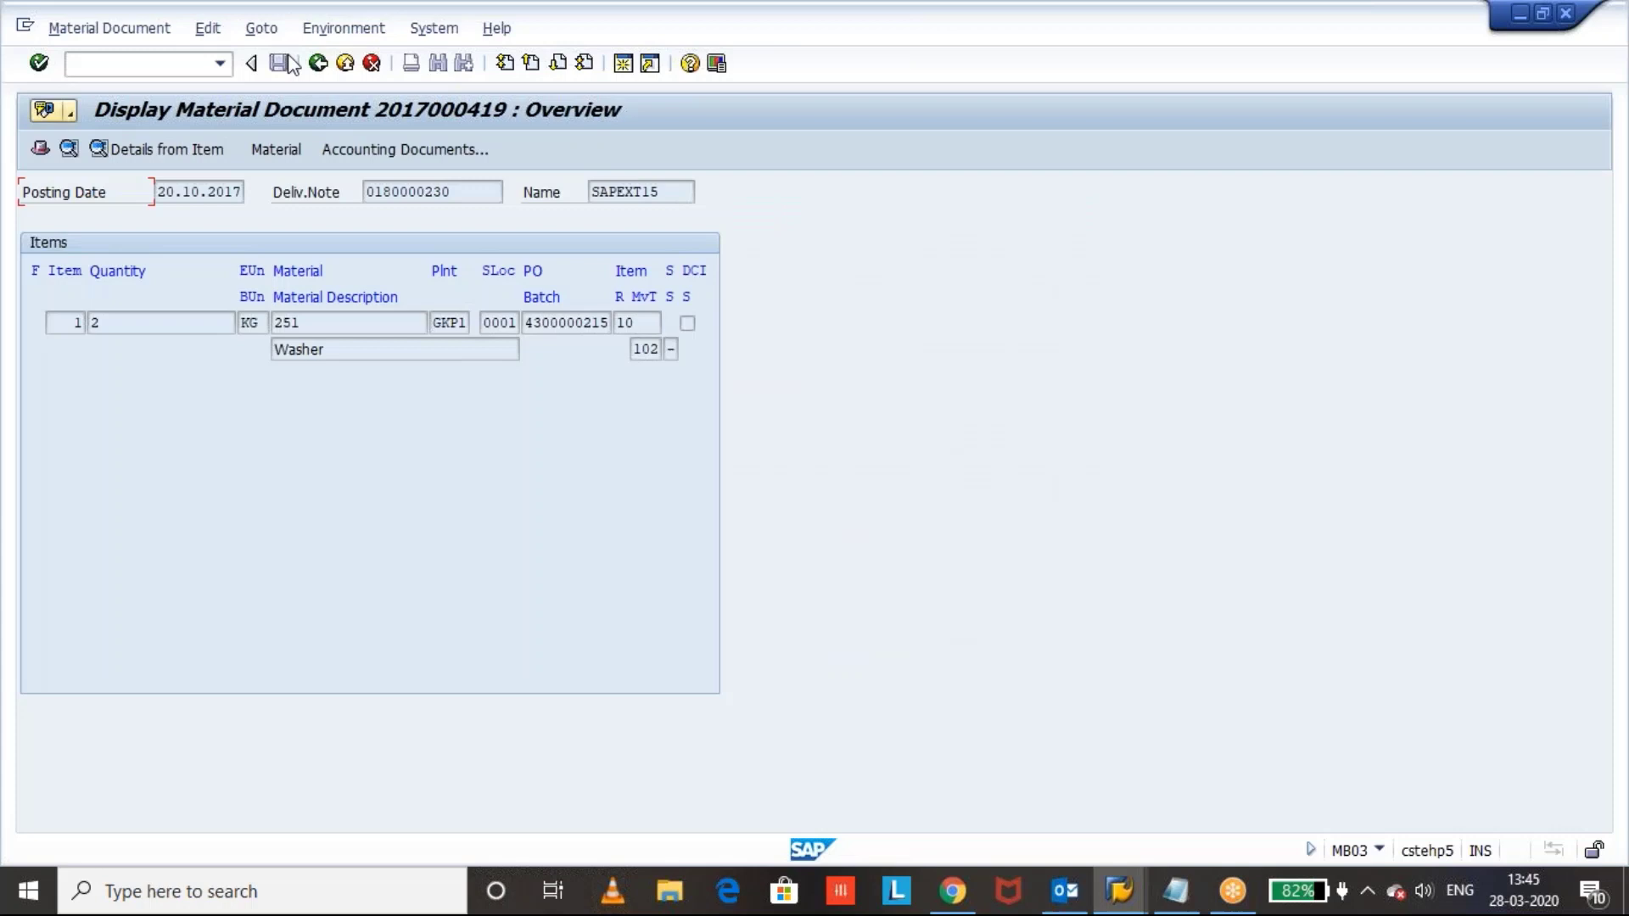
pyautogui.click(317, 63)
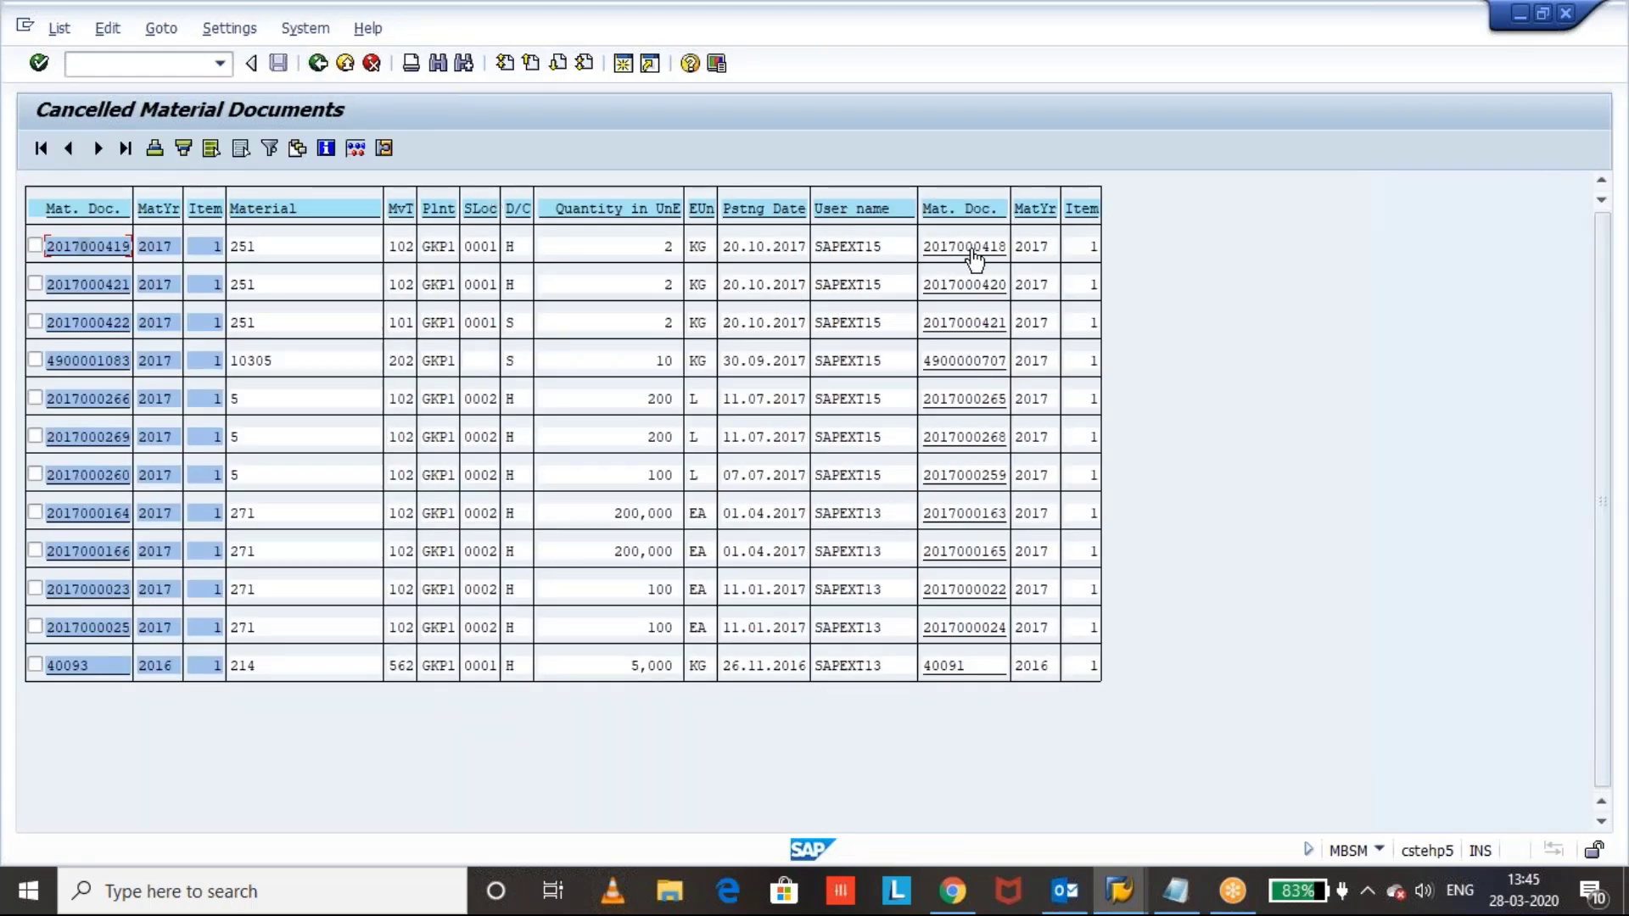
pyautogui.click(938, 262)
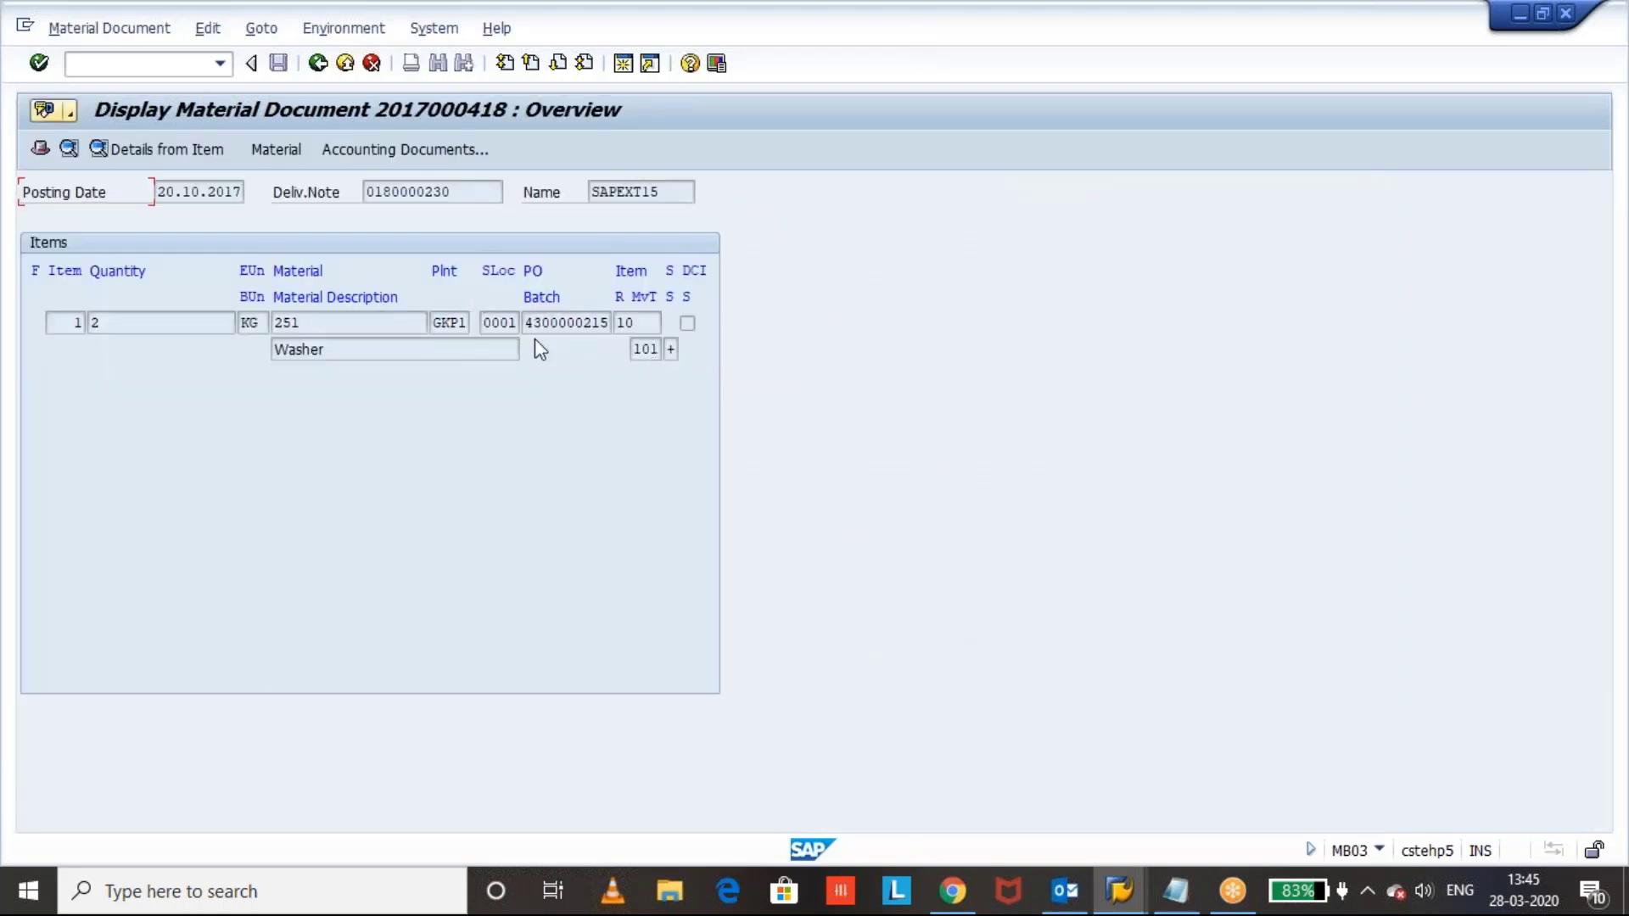
pyautogui.click(318, 63)
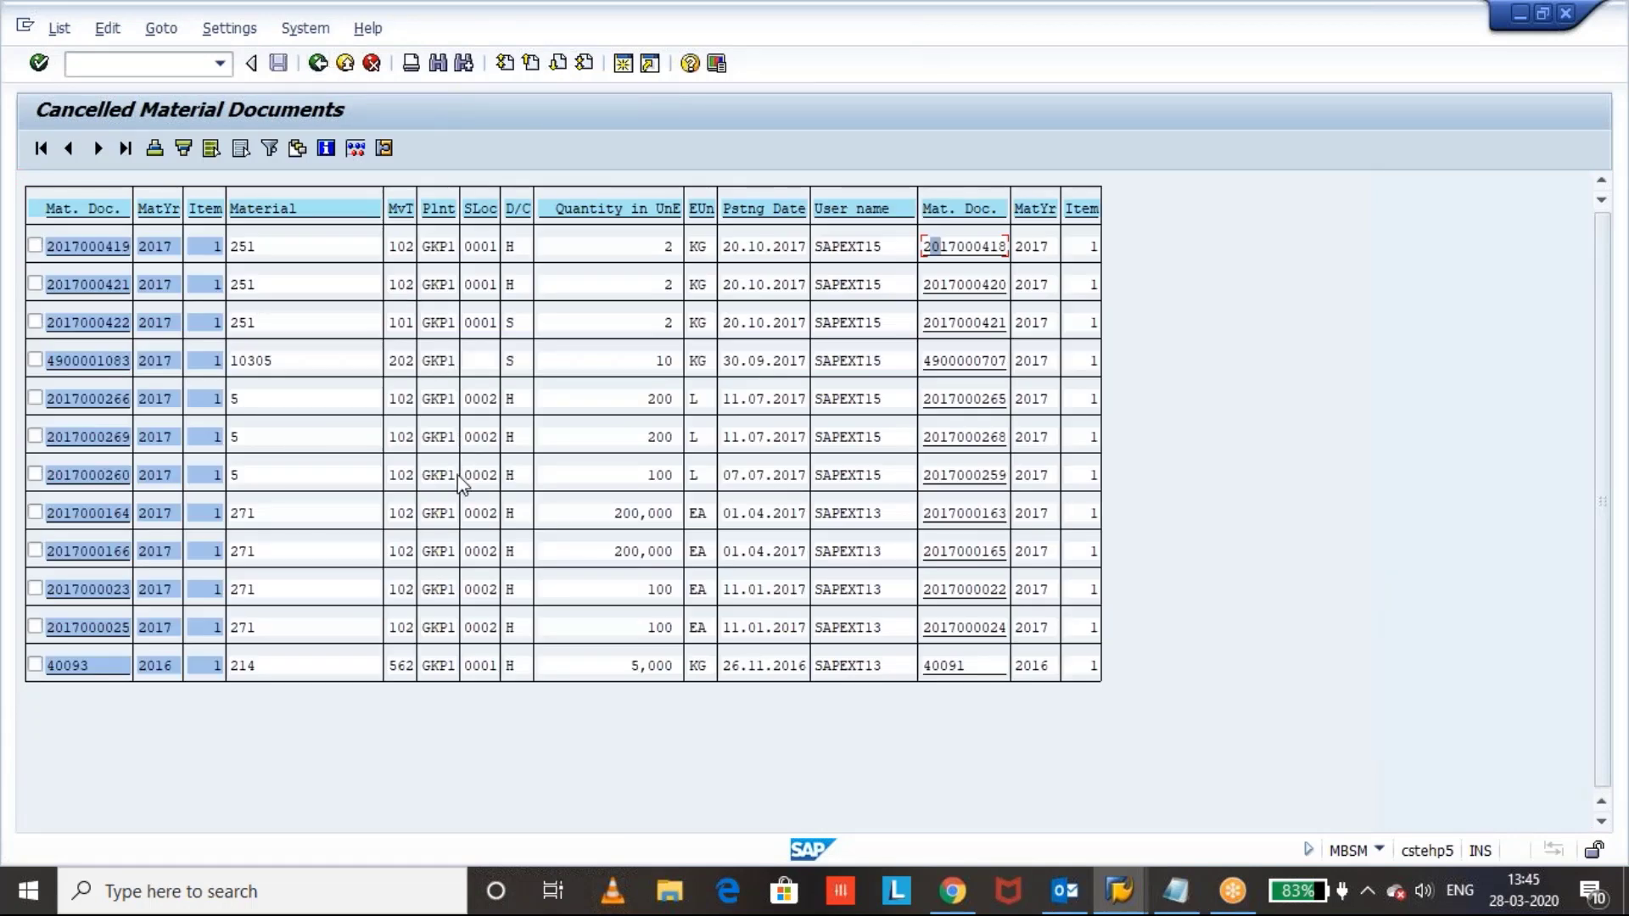
pyautogui.click(943, 666)
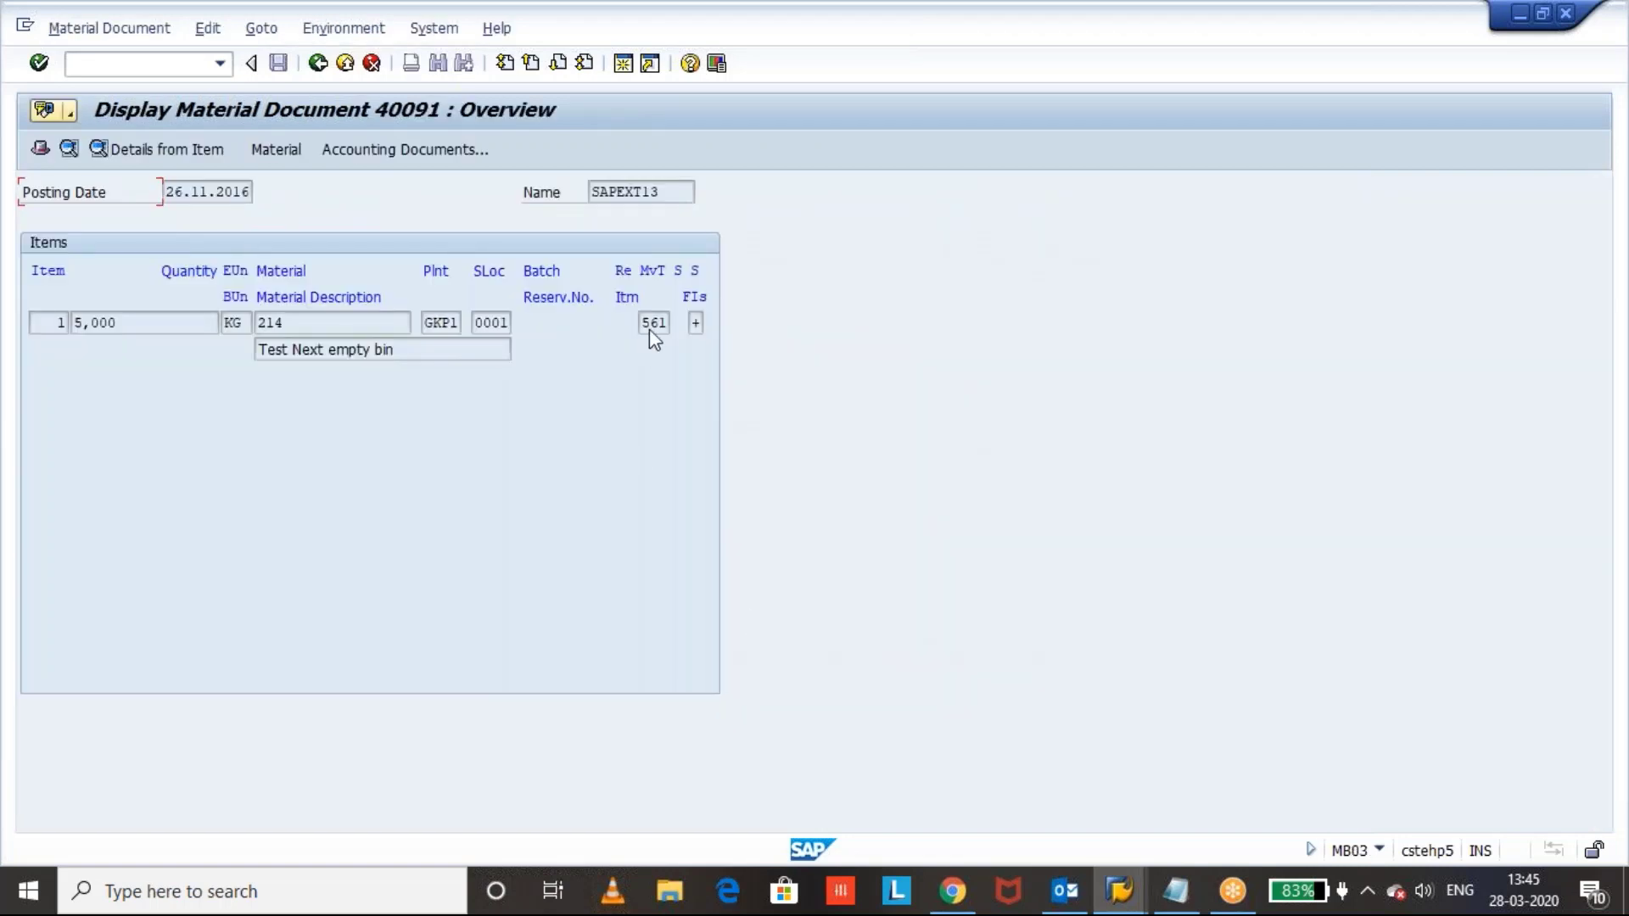
pyautogui.click(318, 64)
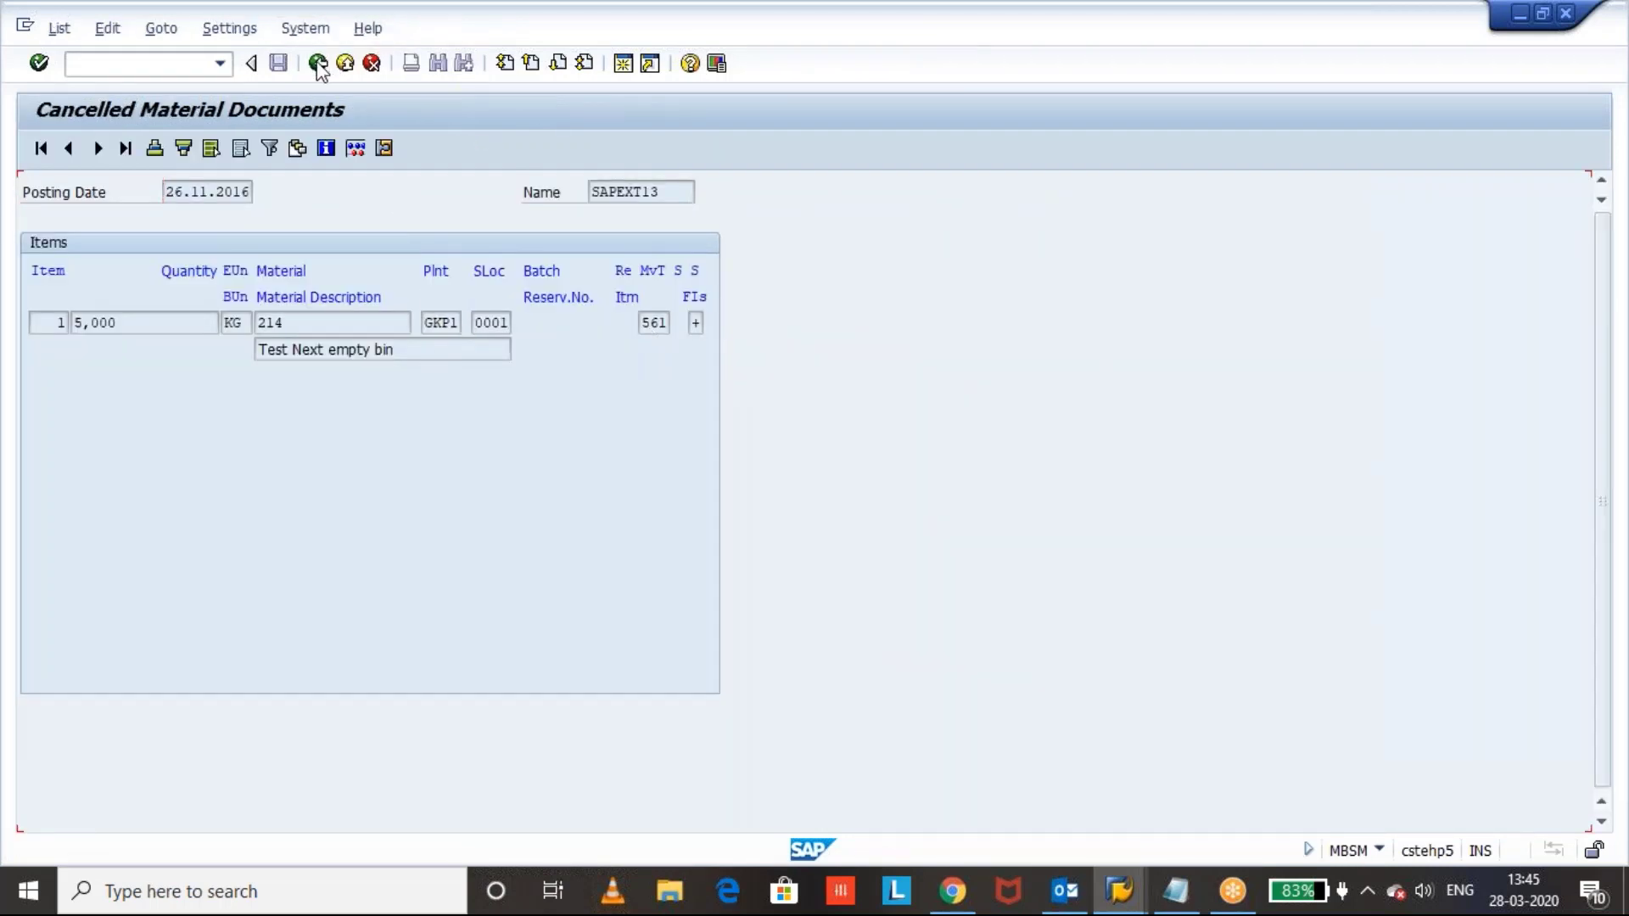
pyautogui.click(71, 667)
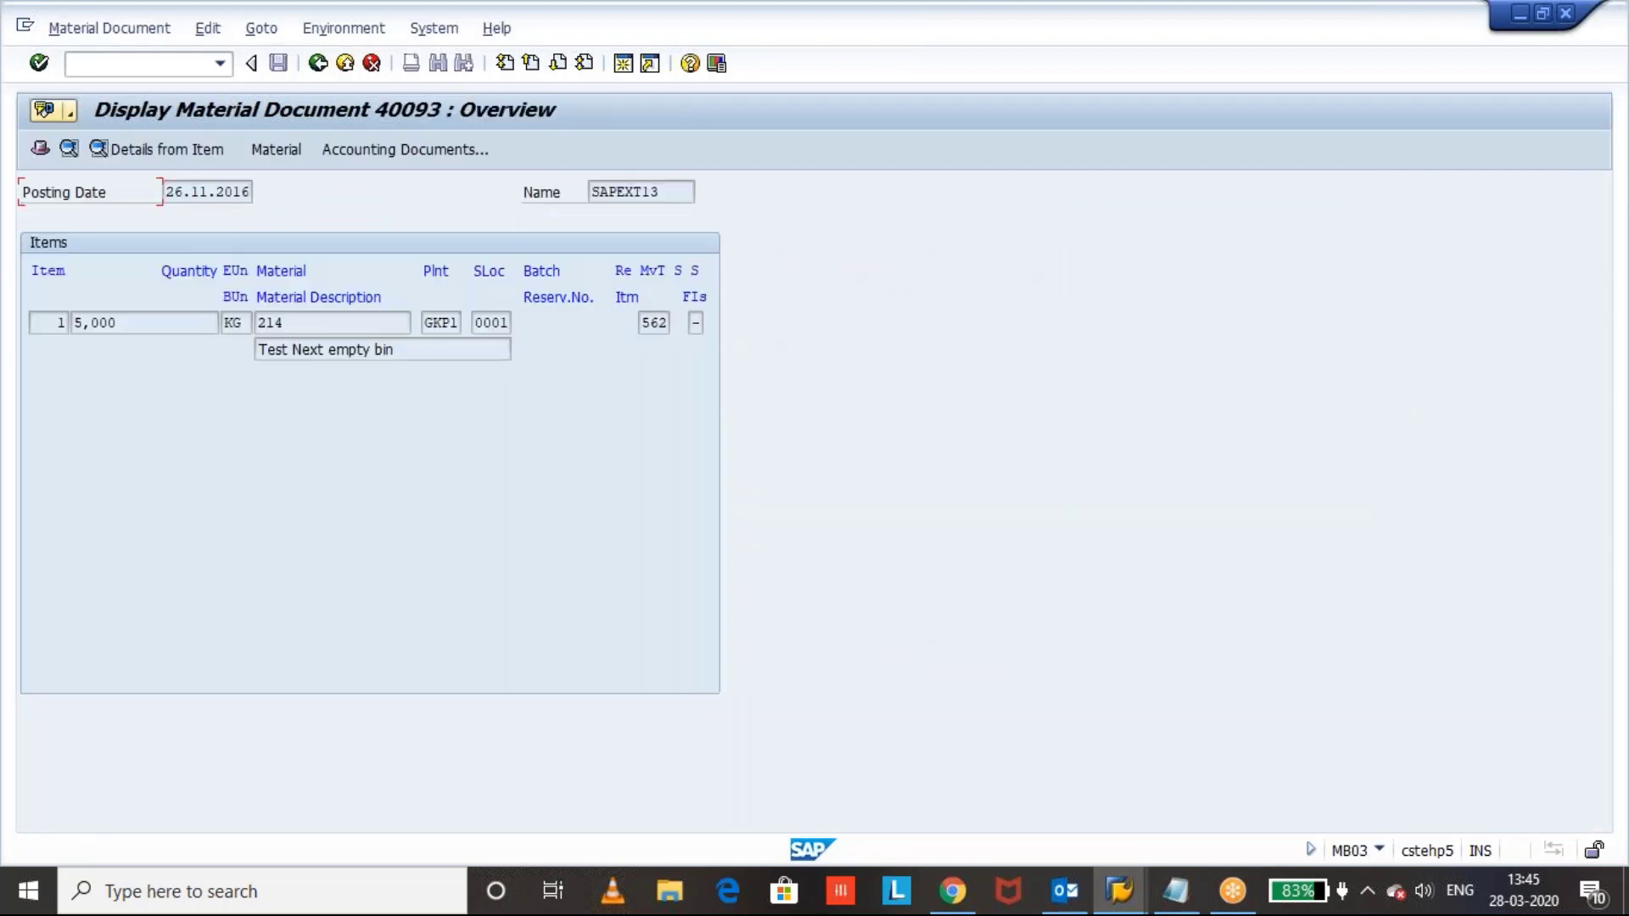
pyautogui.click(646, 325)
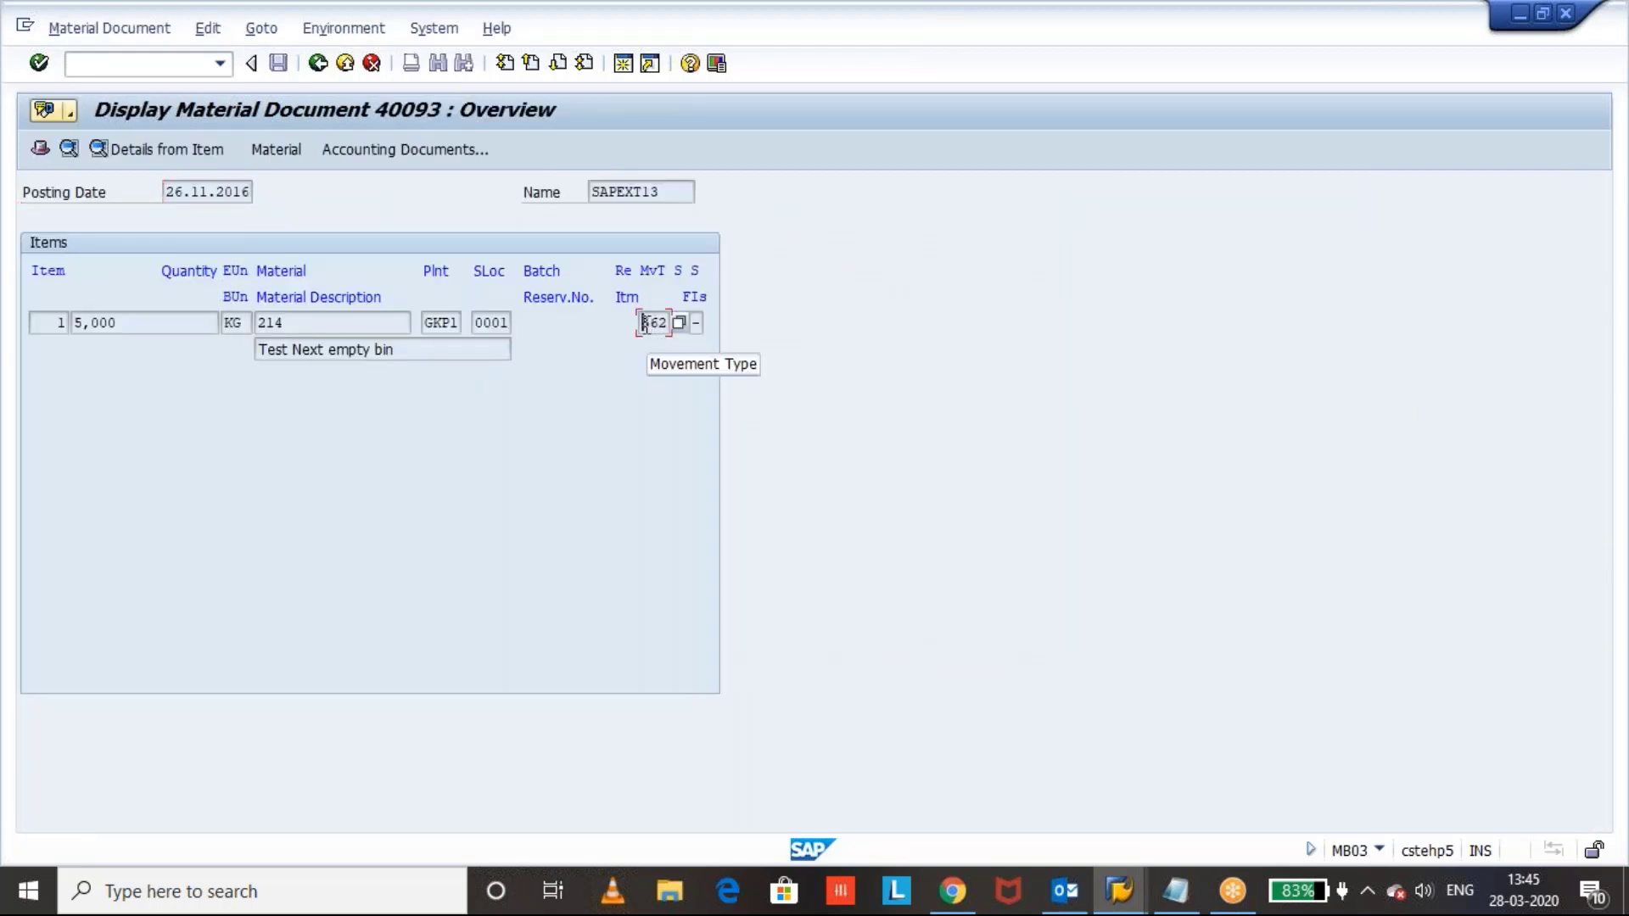
pyautogui.click(318, 64)
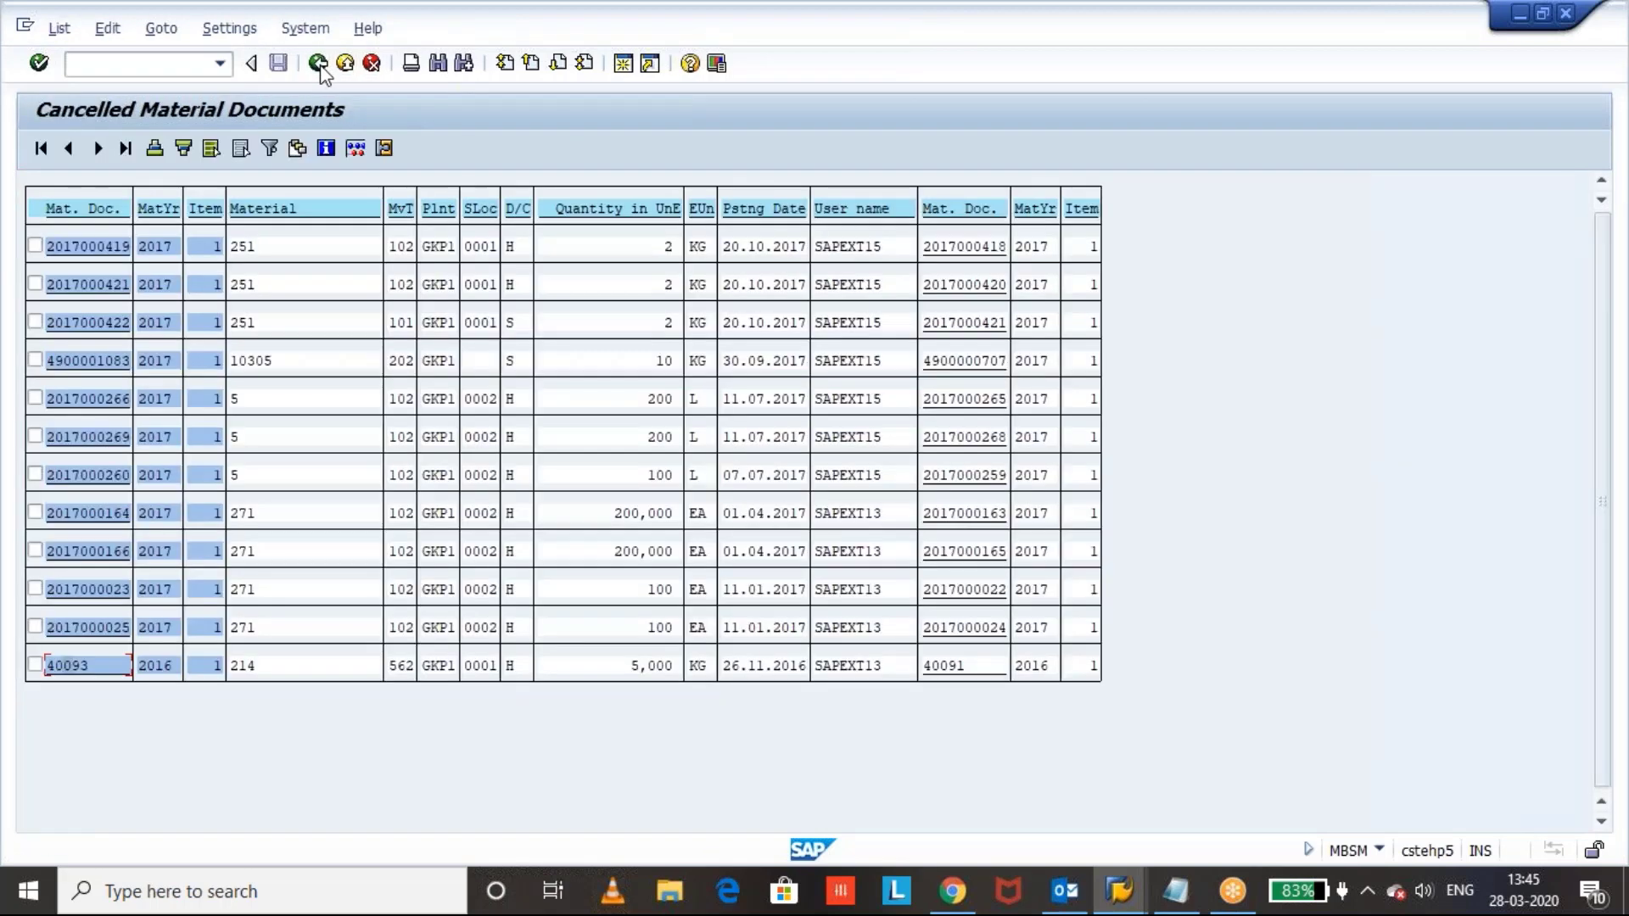
pyautogui.click(355, 147)
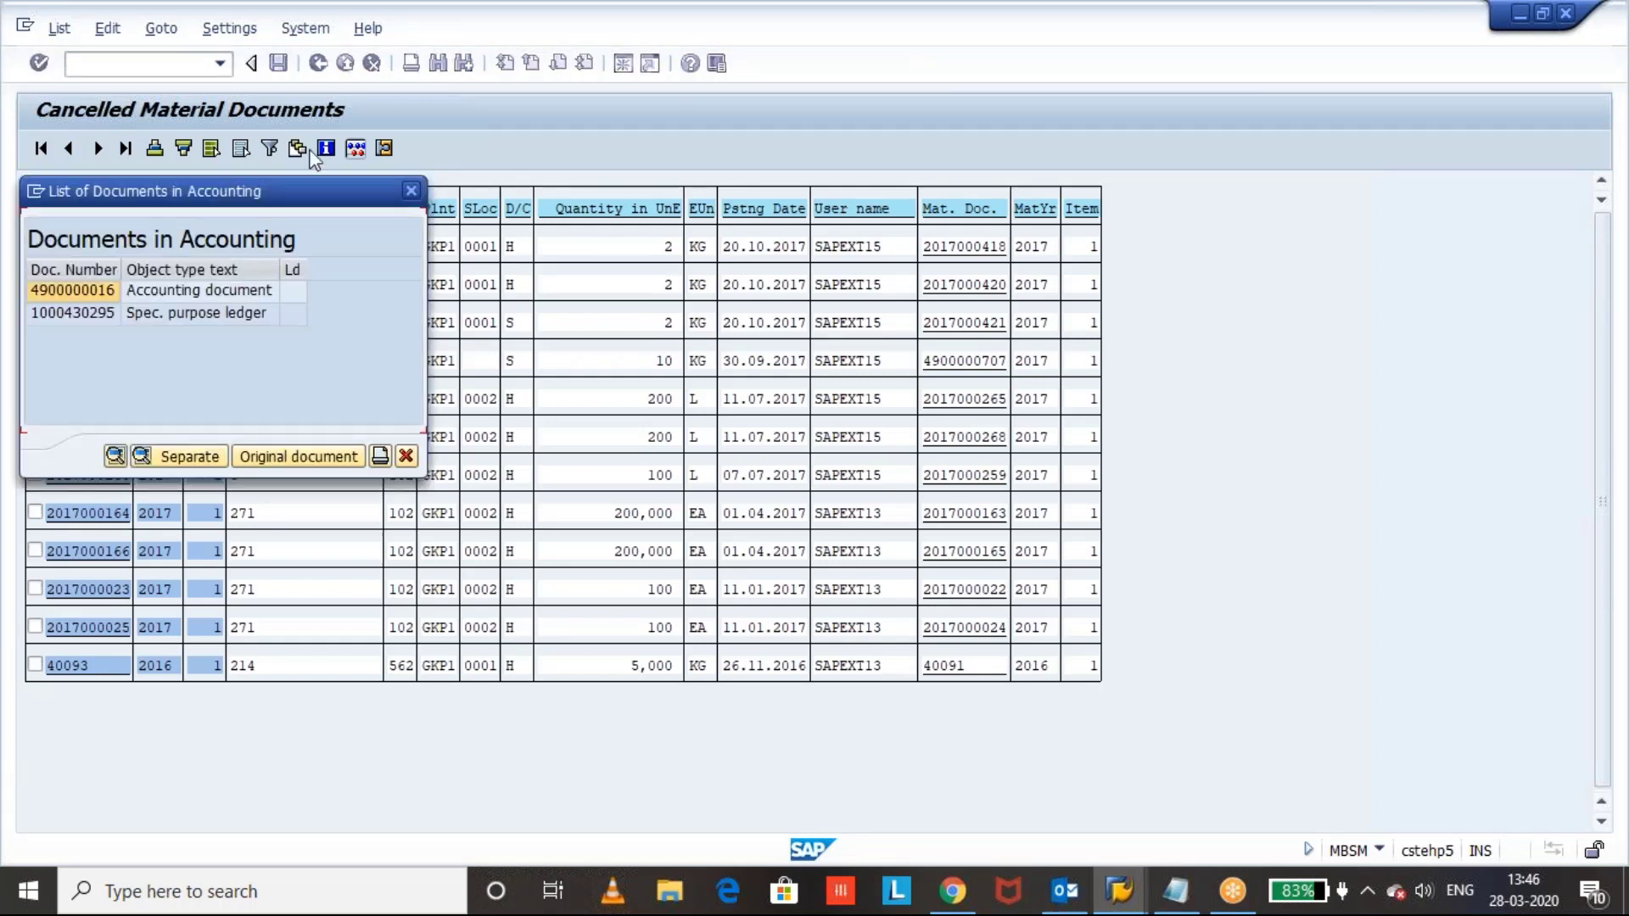
pyautogui.doubleClick(83, 286)
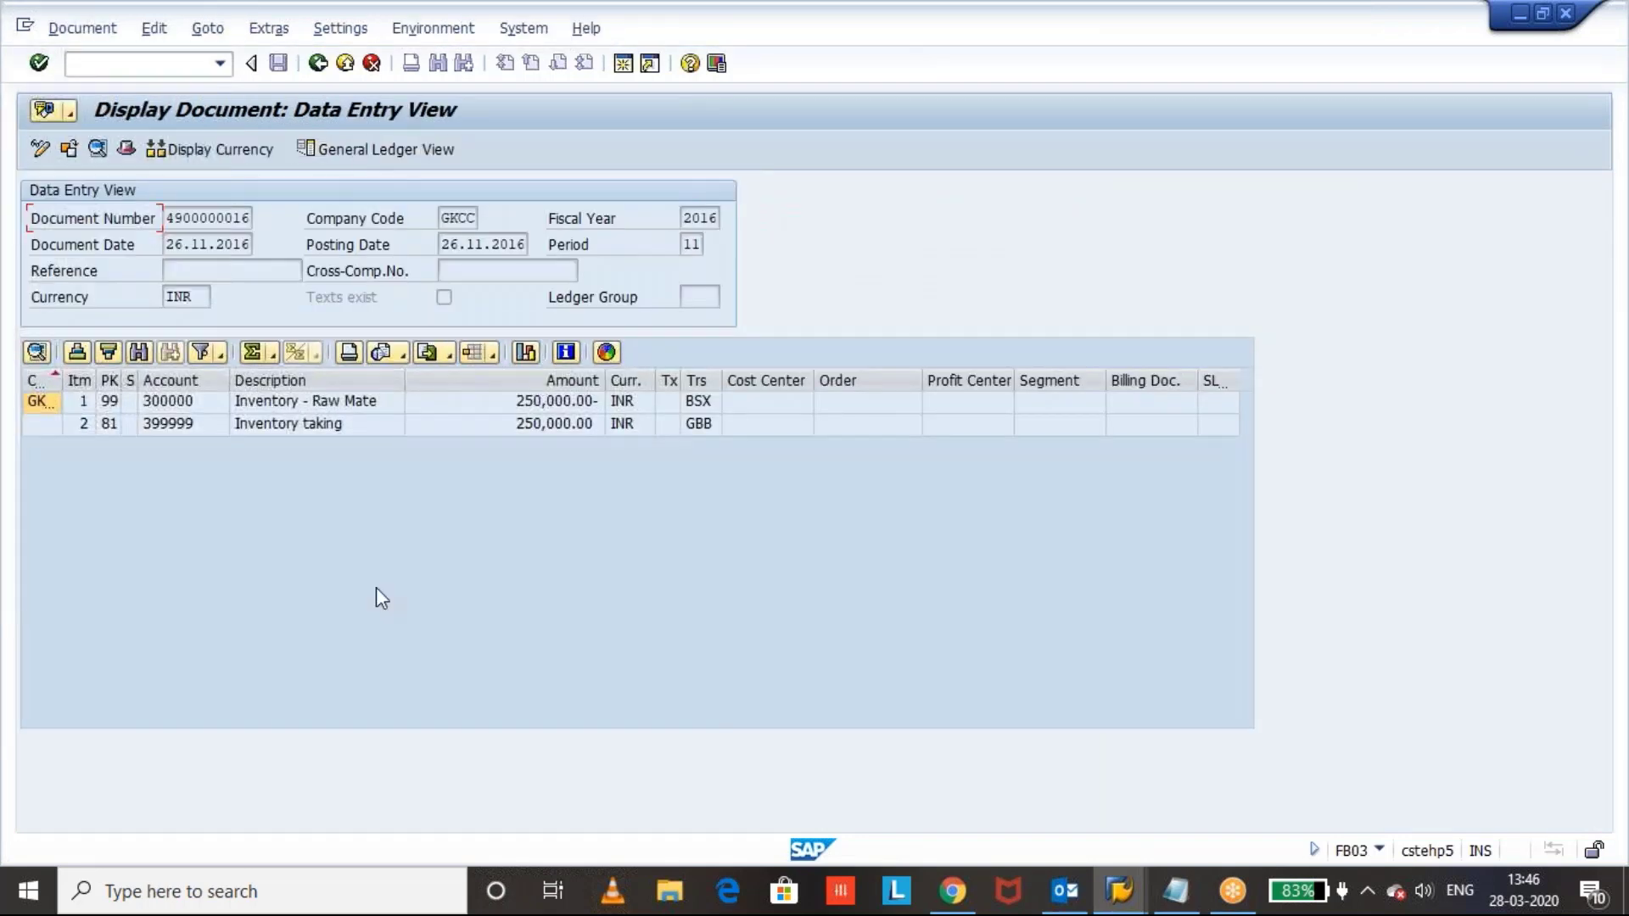
pyautogui.click(534, 408)
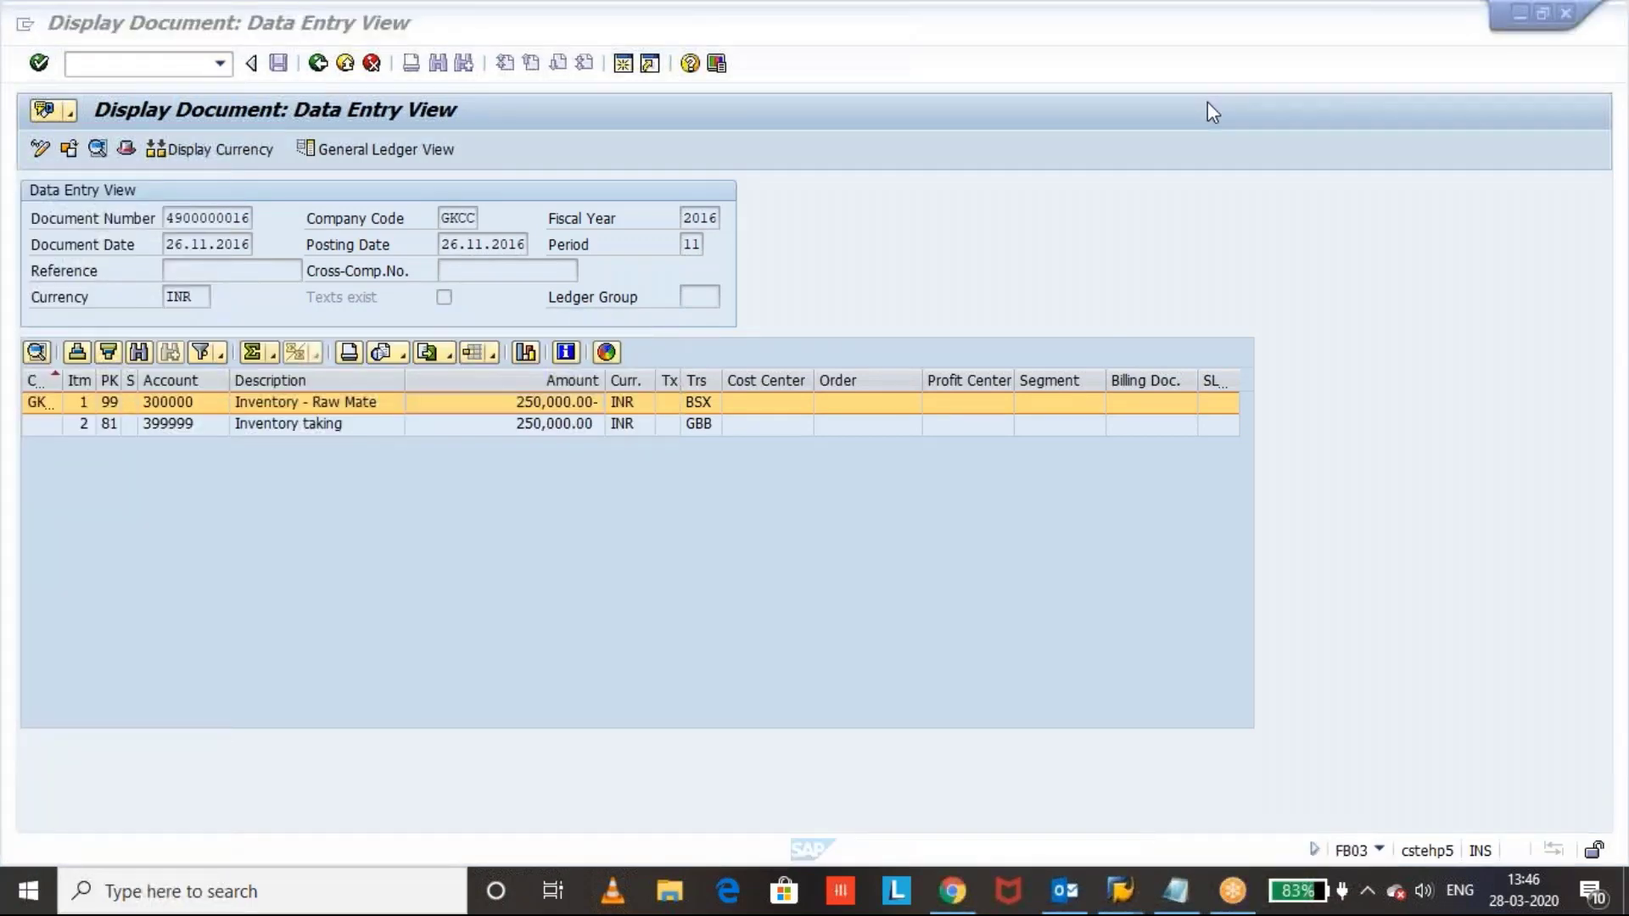
pyautogui.click(318, 66)
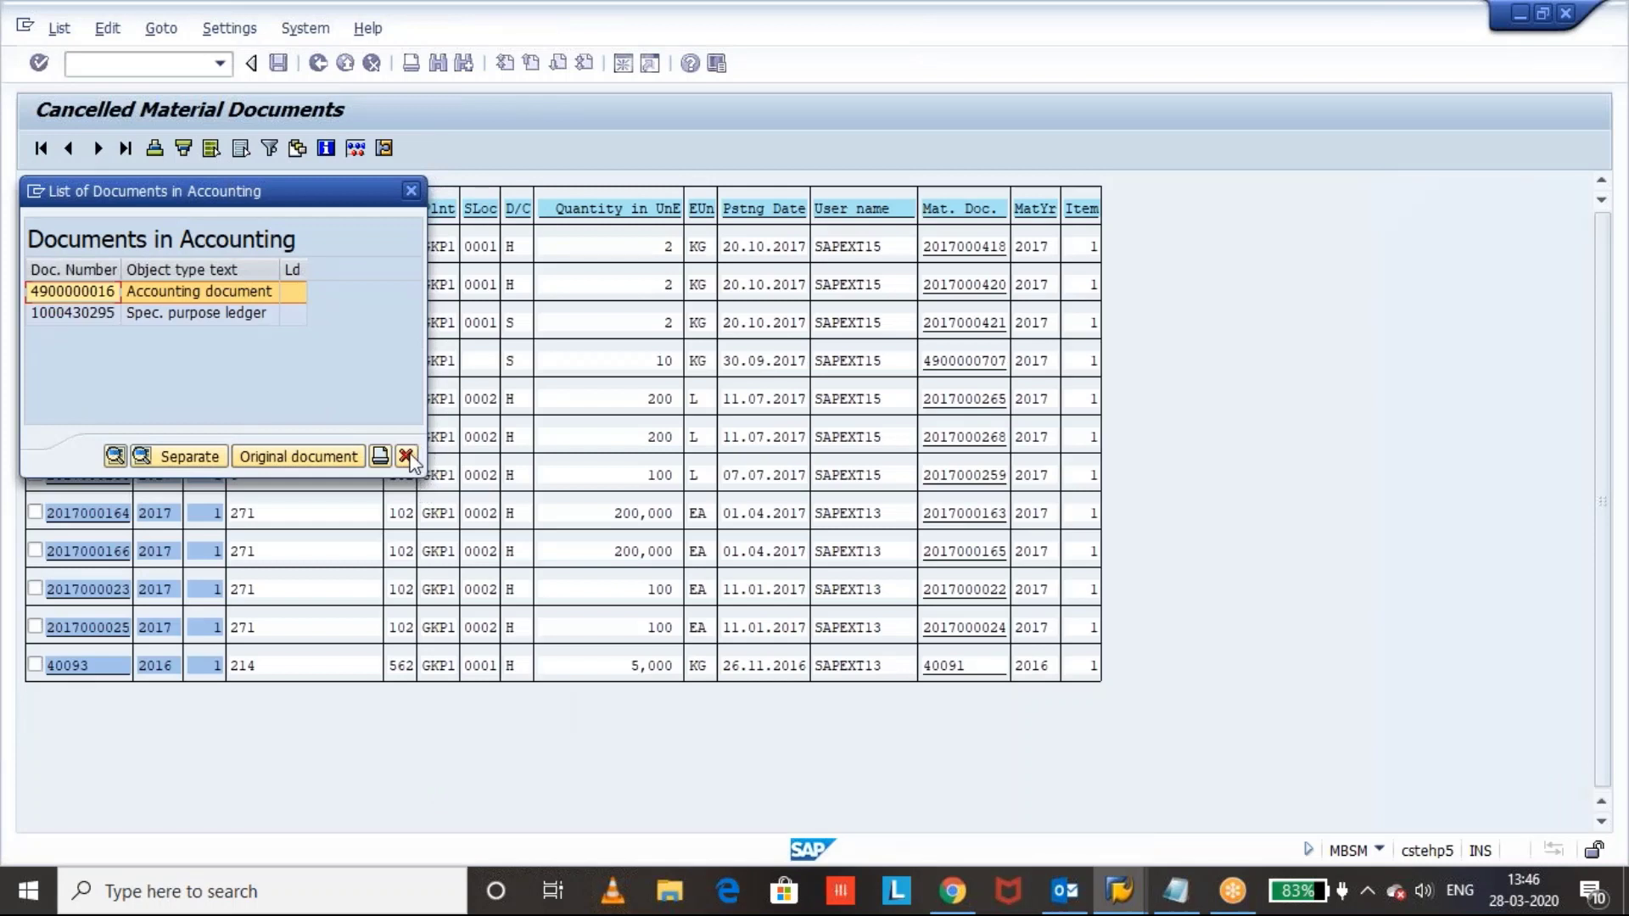
pyautogui.click(408, 459)
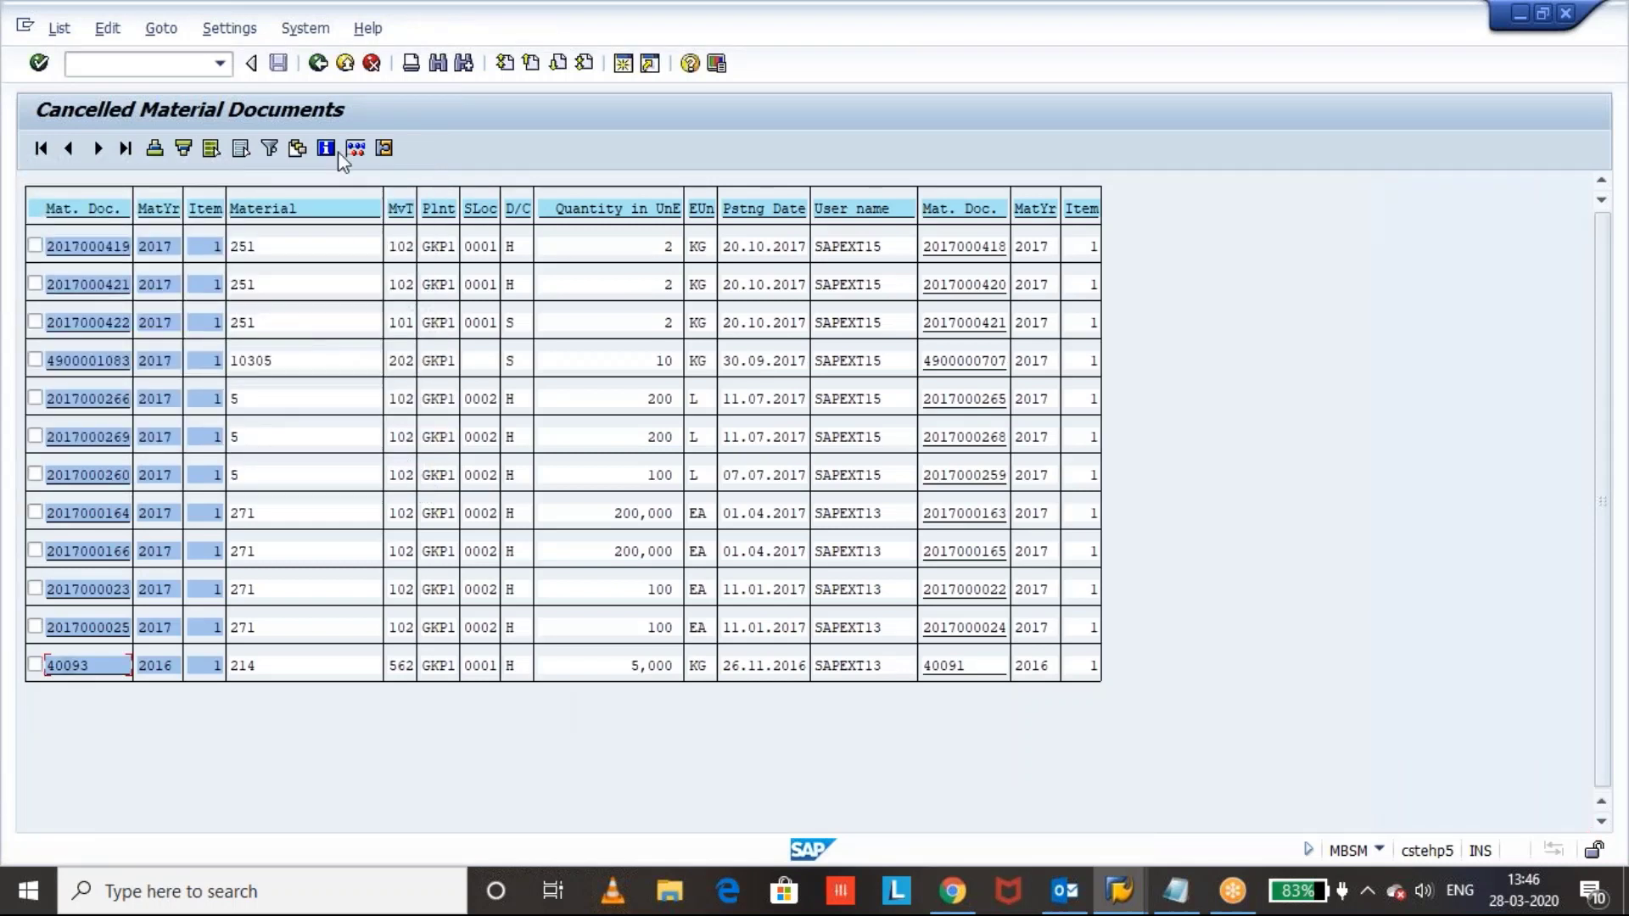
# - Move the hidden Quantity and Base Unit of Measure fields into the displayed columns and apply the layout
pyautogui.click(297, 150)
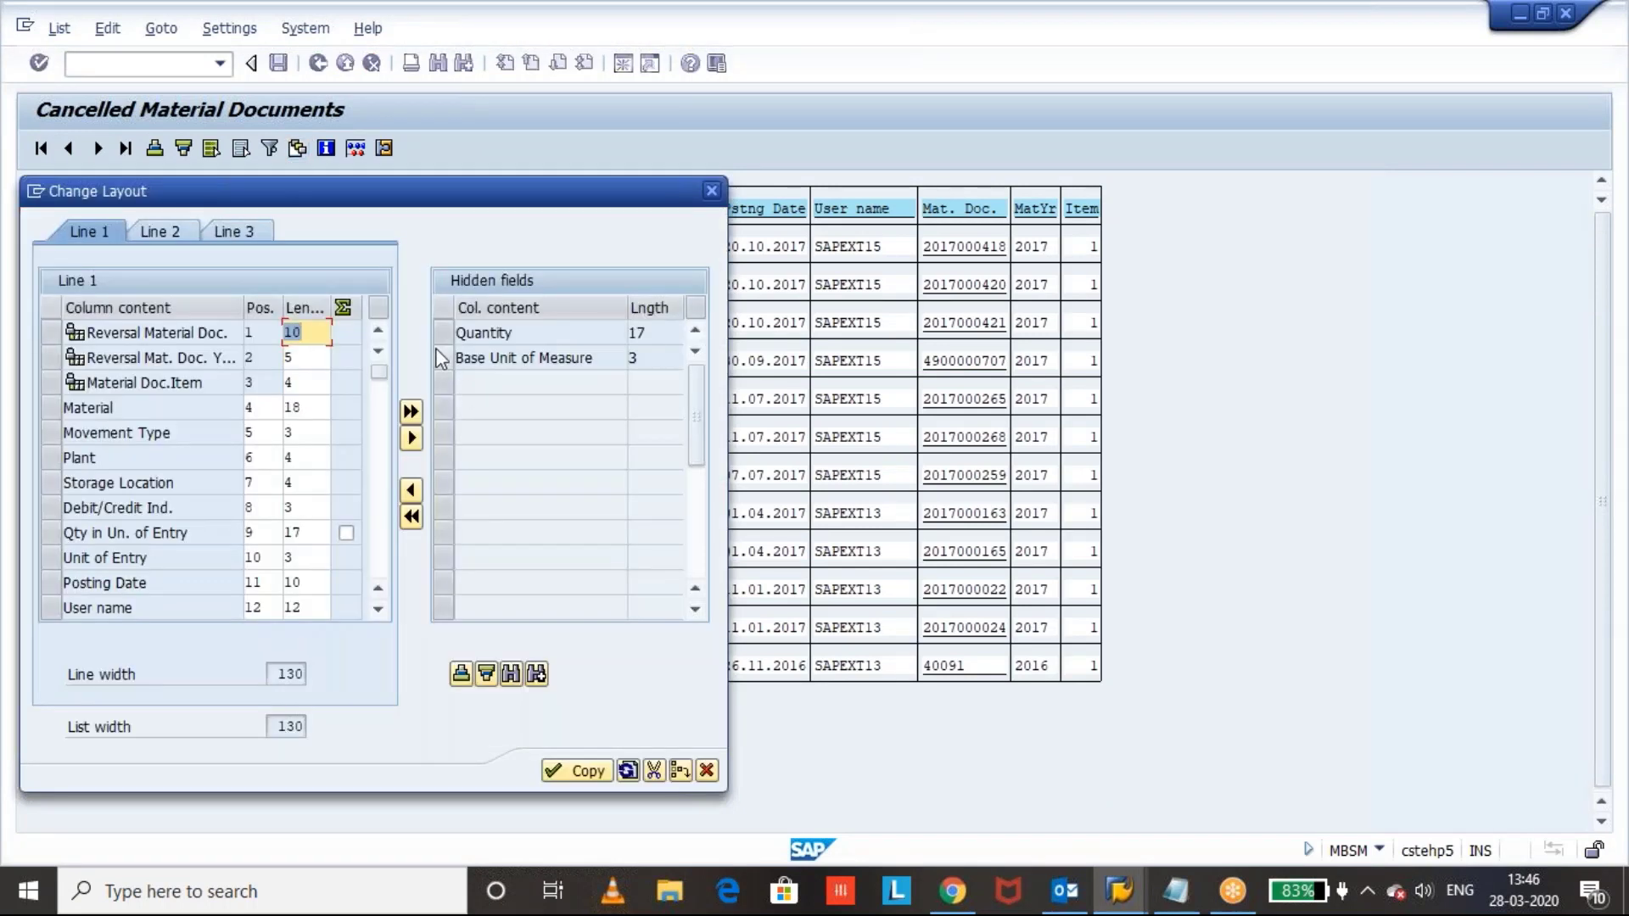
pyautogui.click(442, 357)
pyautogui.click(443, 335)
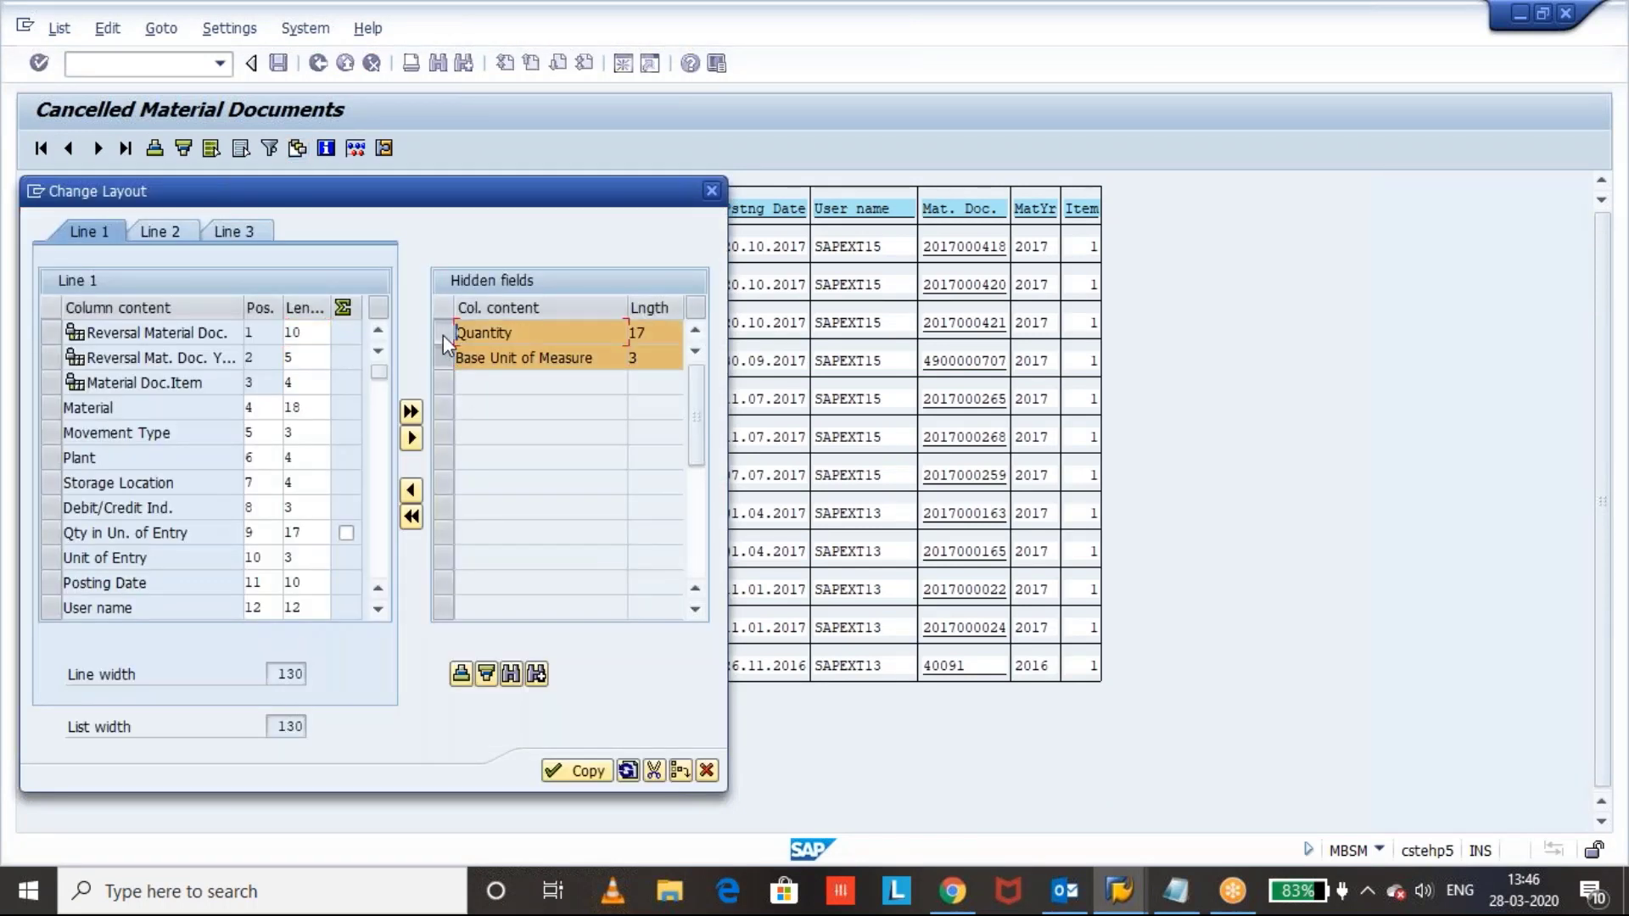
pyautogui.click(409, 490)
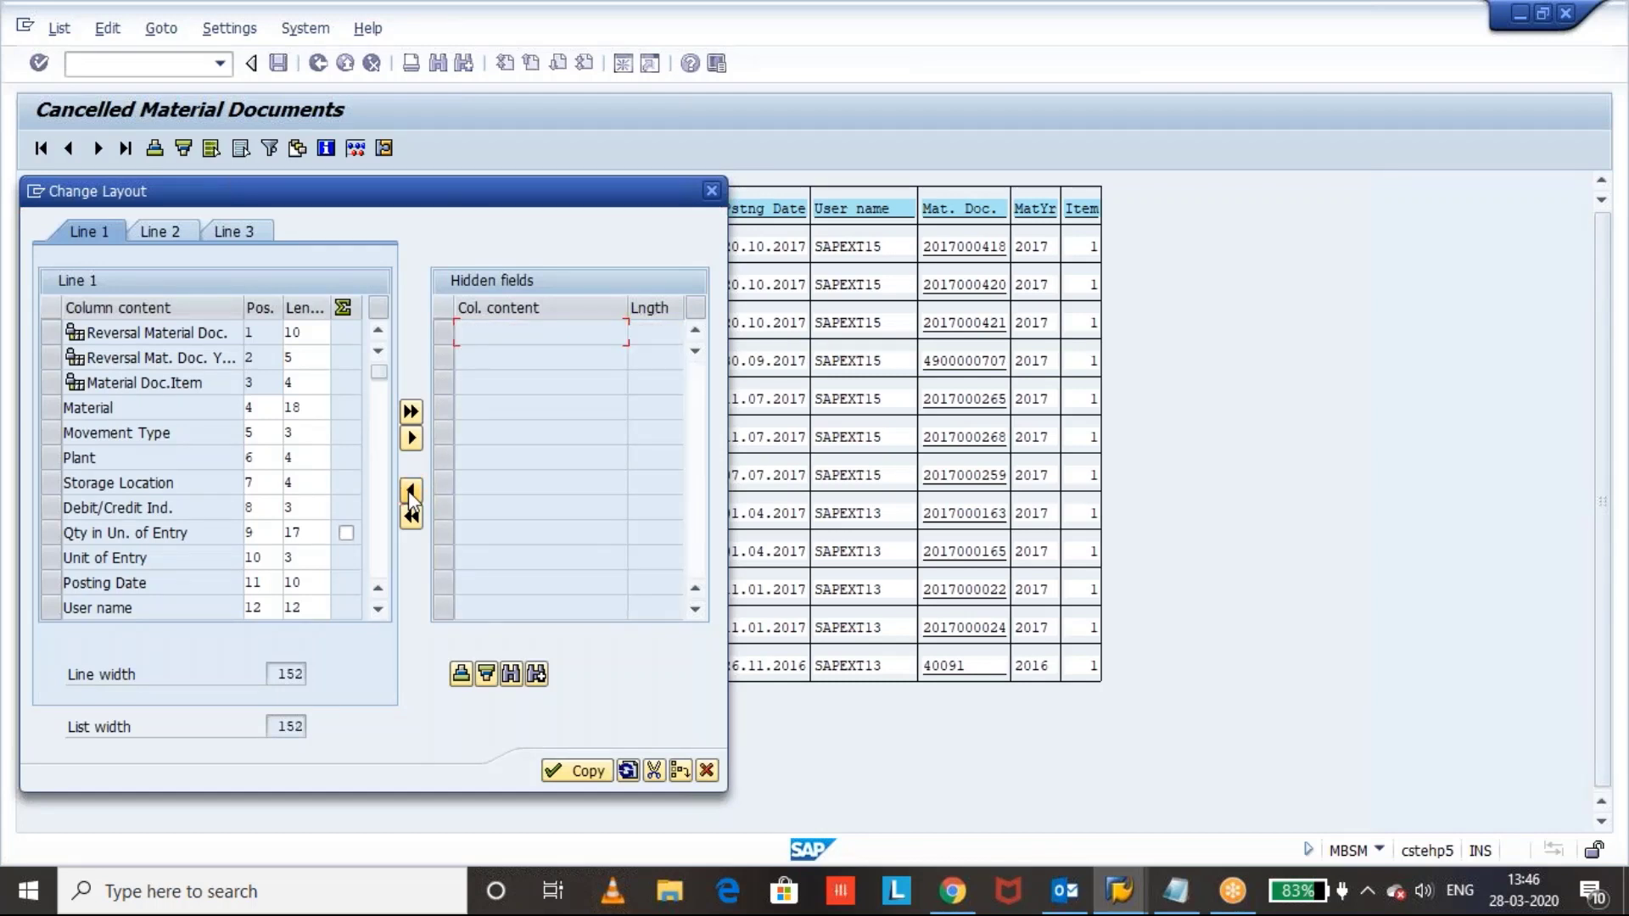
pyautogui.click(568, 772)
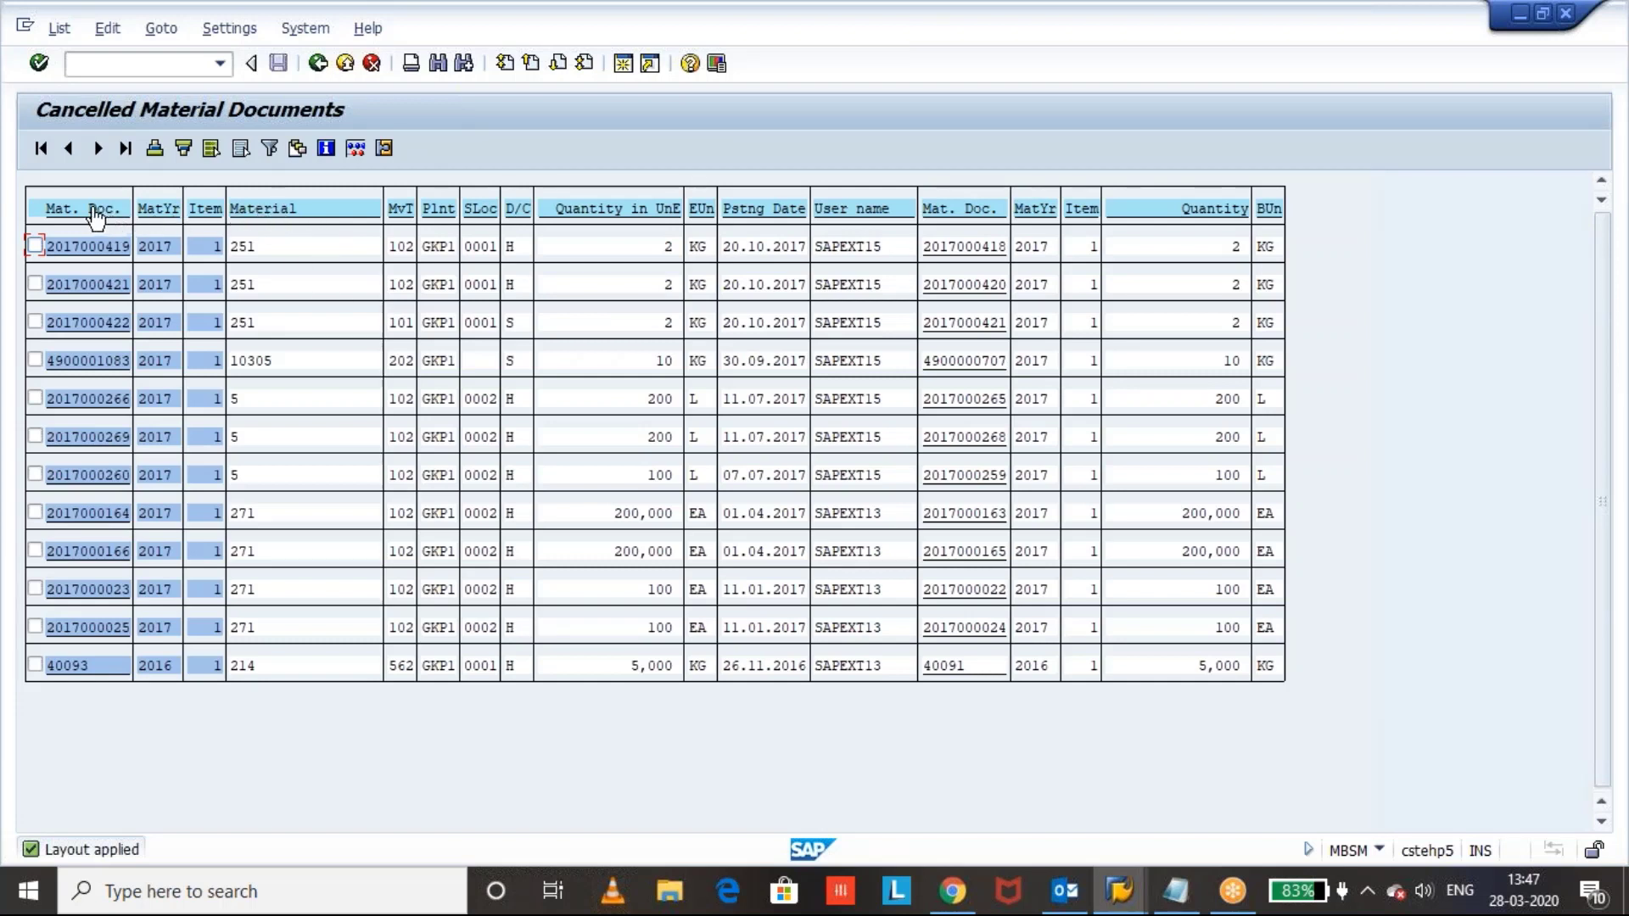
pyautogui.click(97, 475)
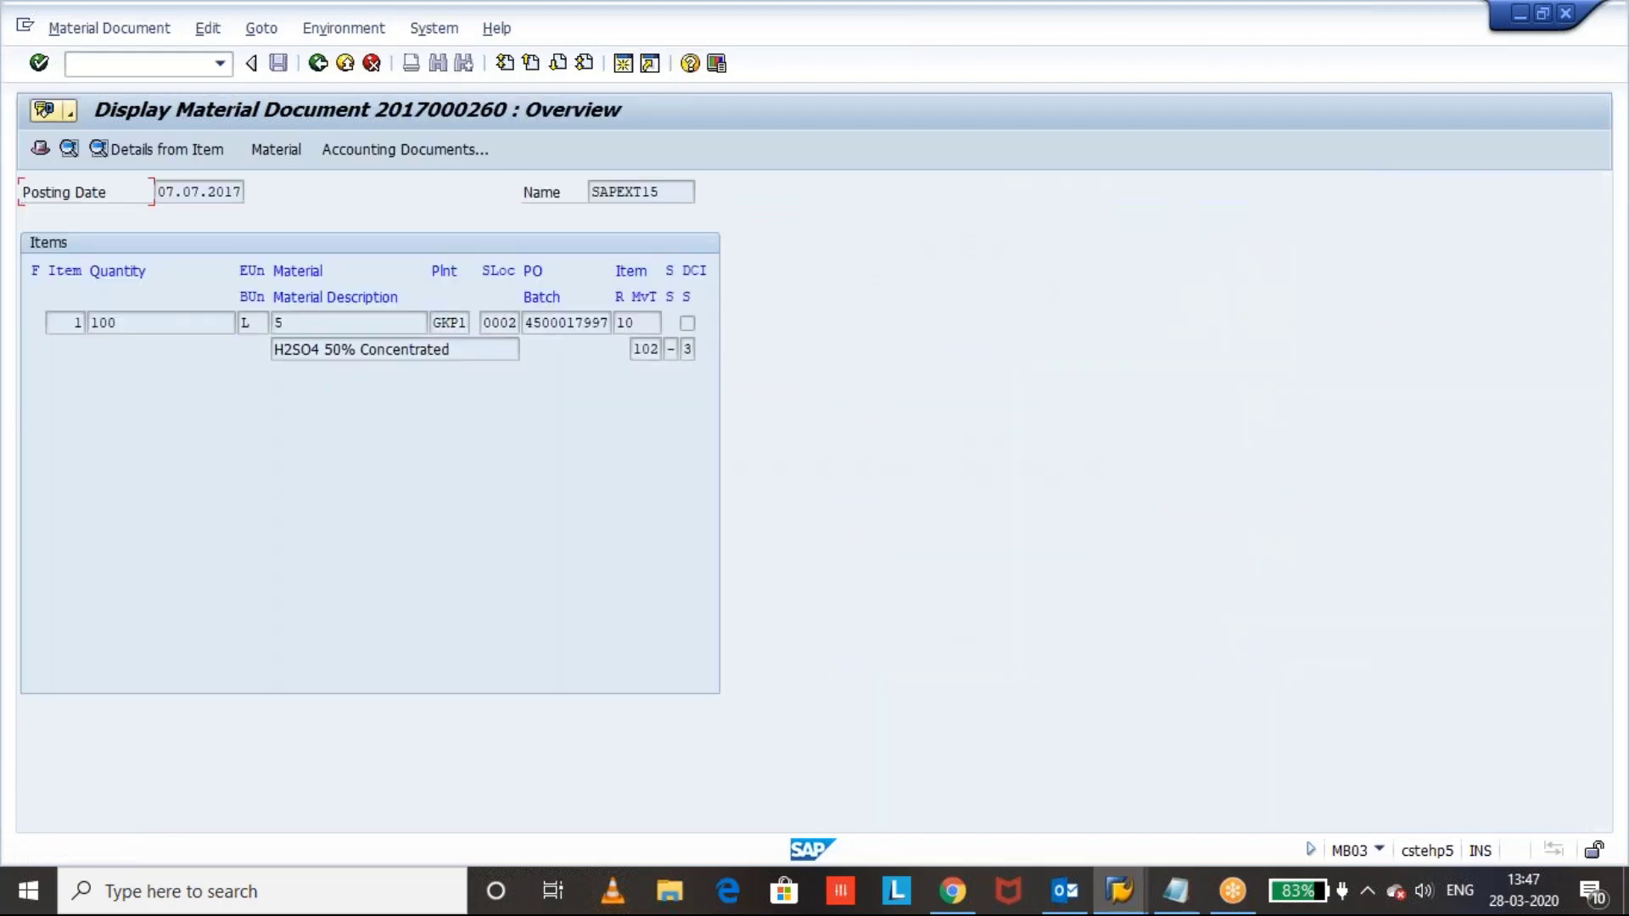
pyautogui.click(317, 63)
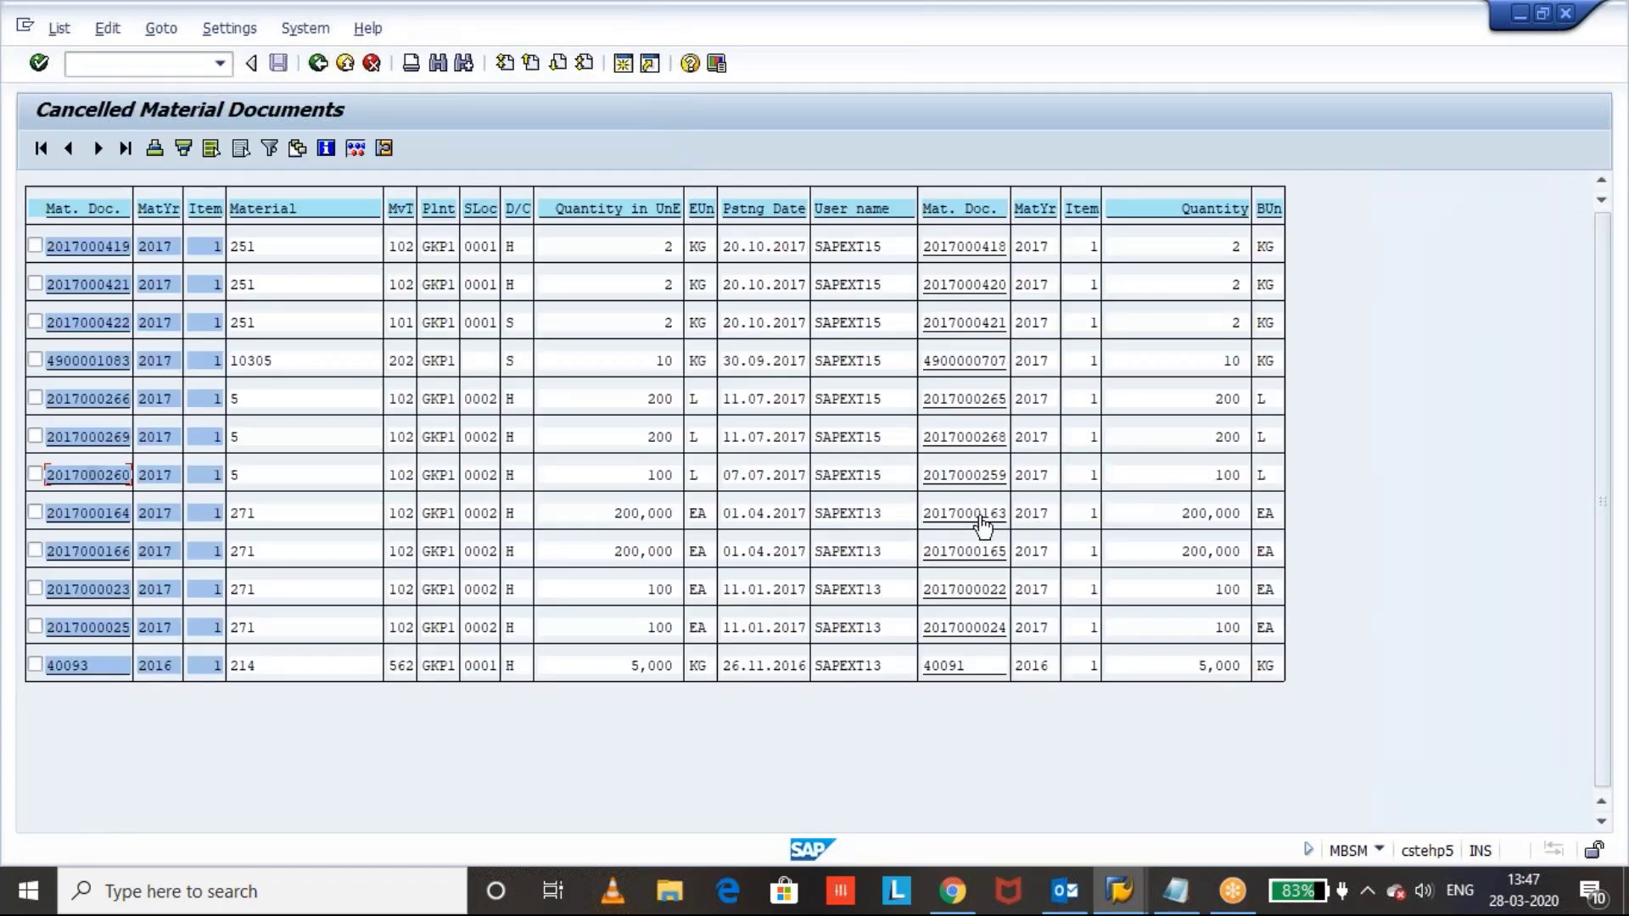
pyautogui.click(981, 519)
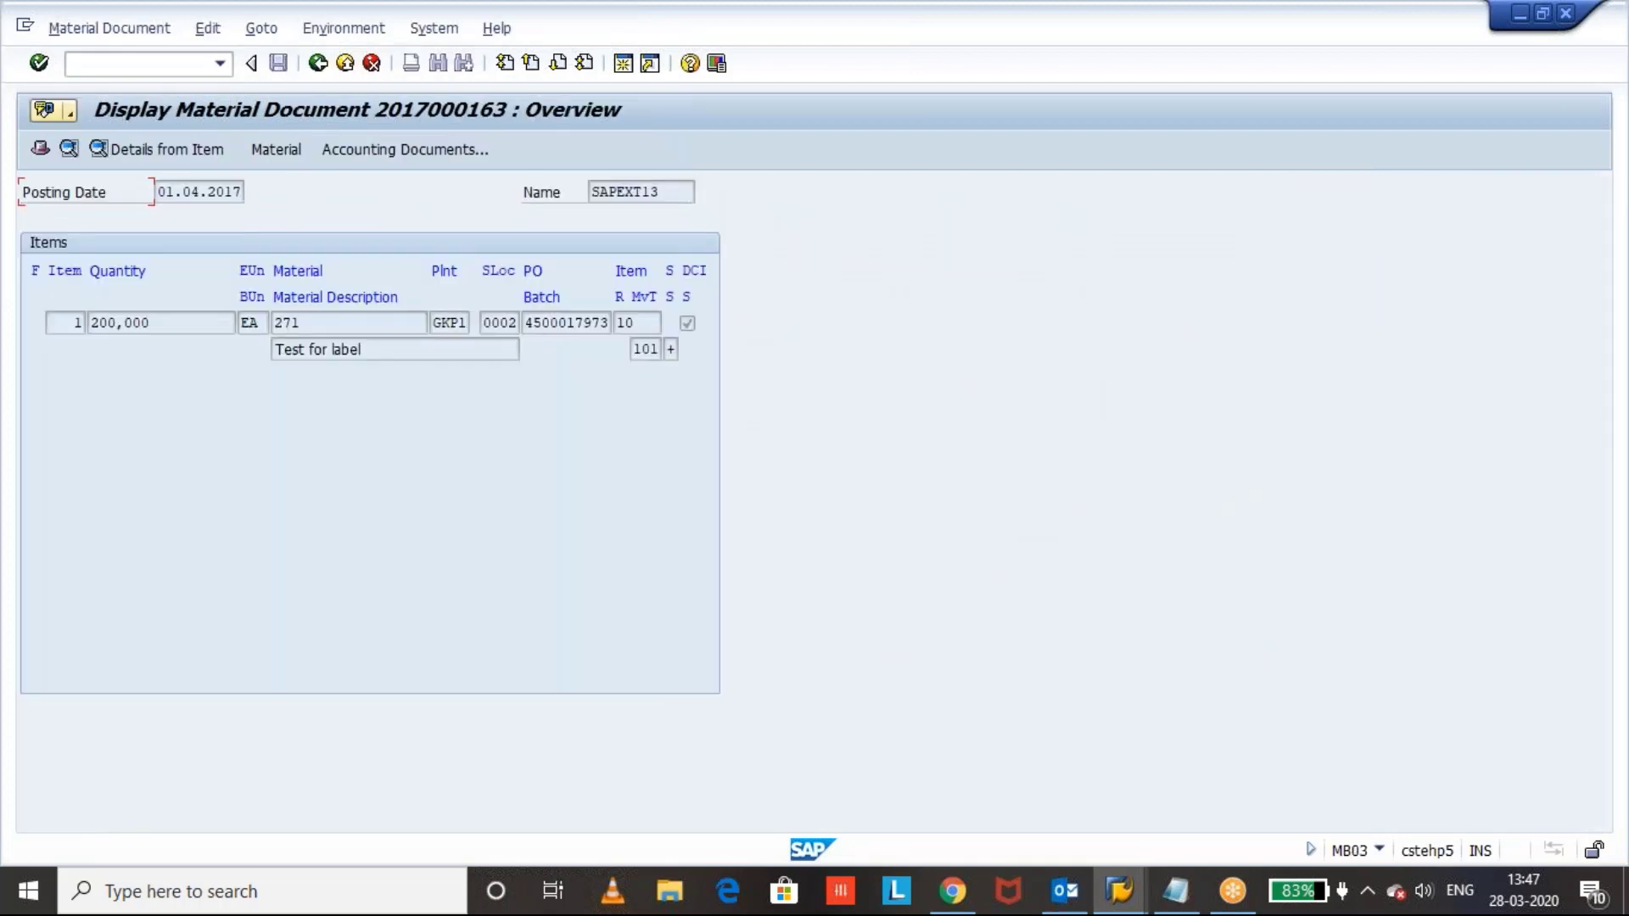
pyautogui.click(317, 63)
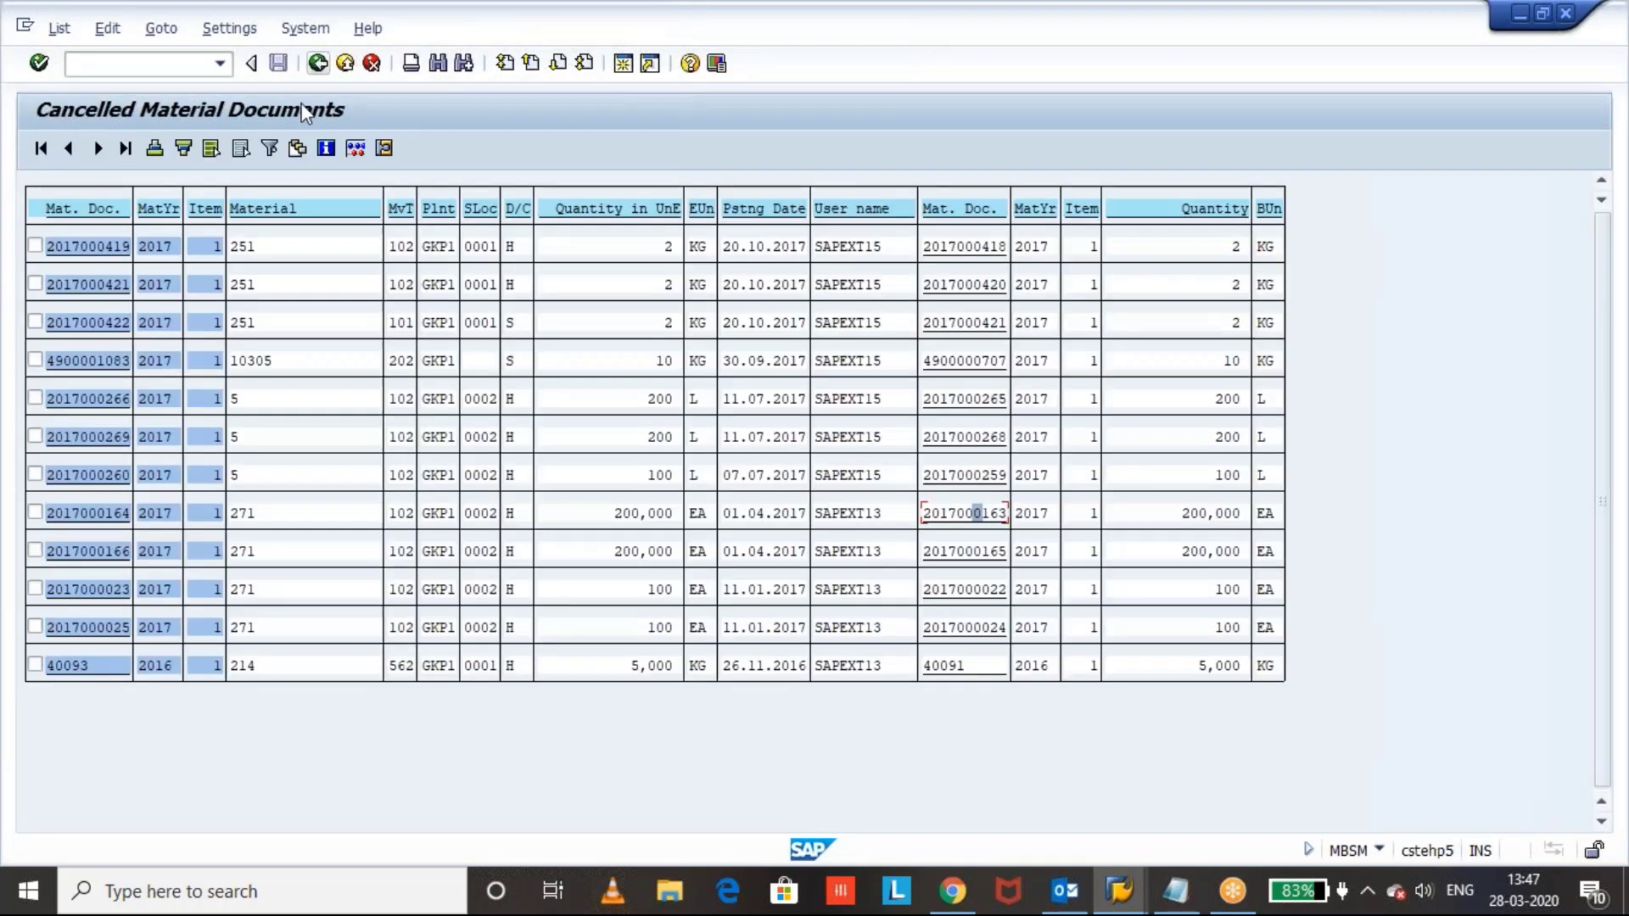
pyautogui.click(94, 515)
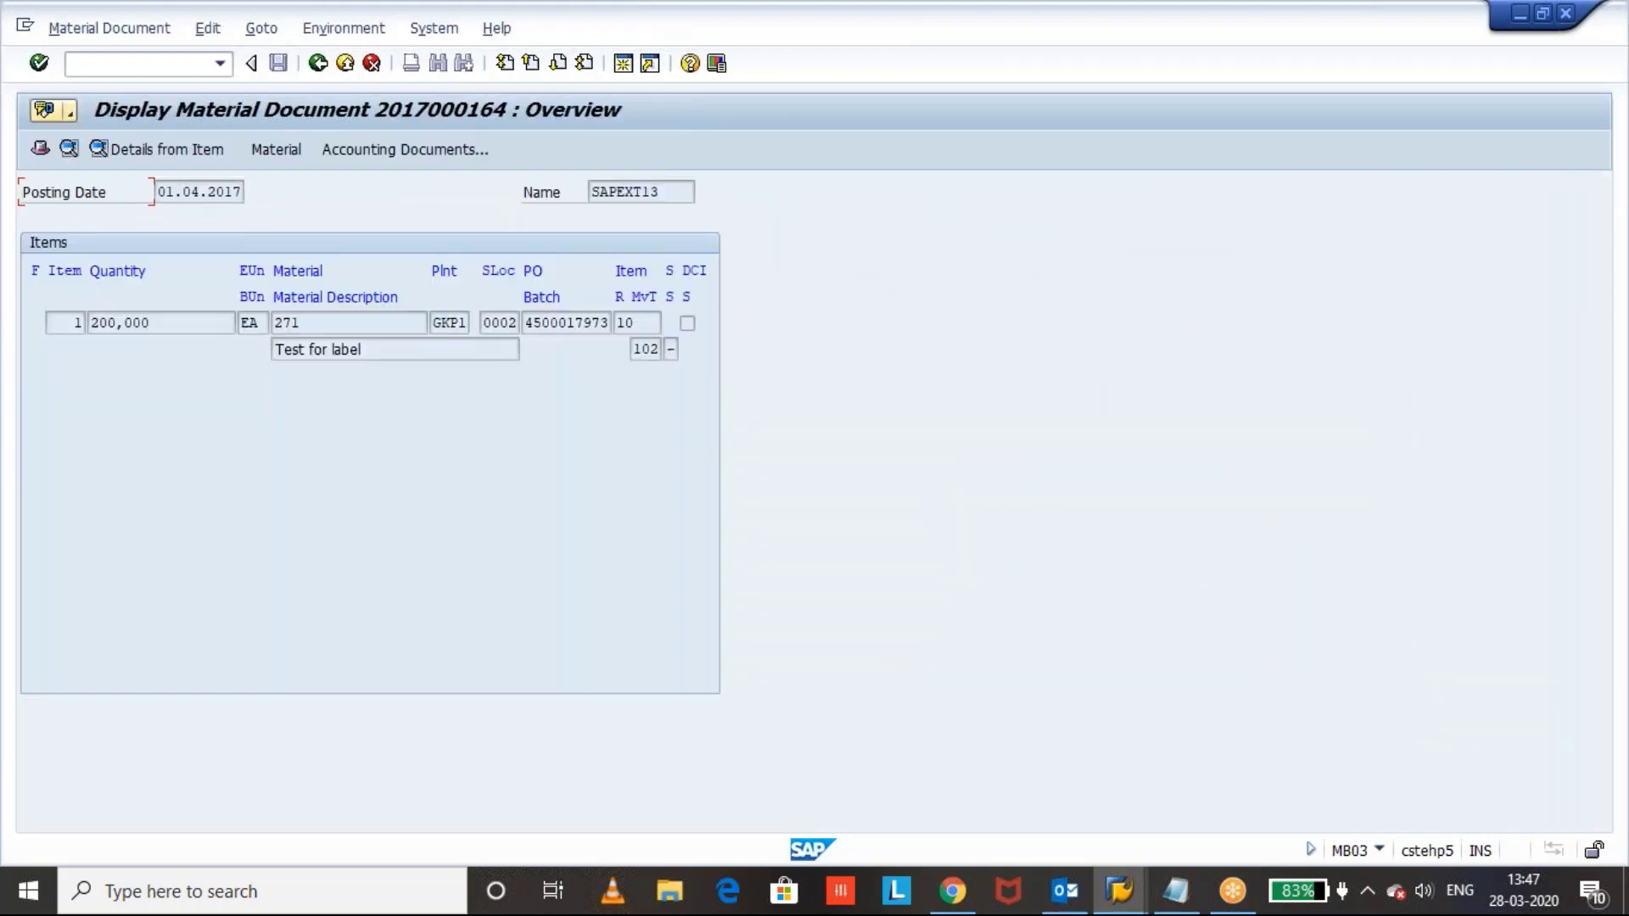
pyautogui.click(317, 63)
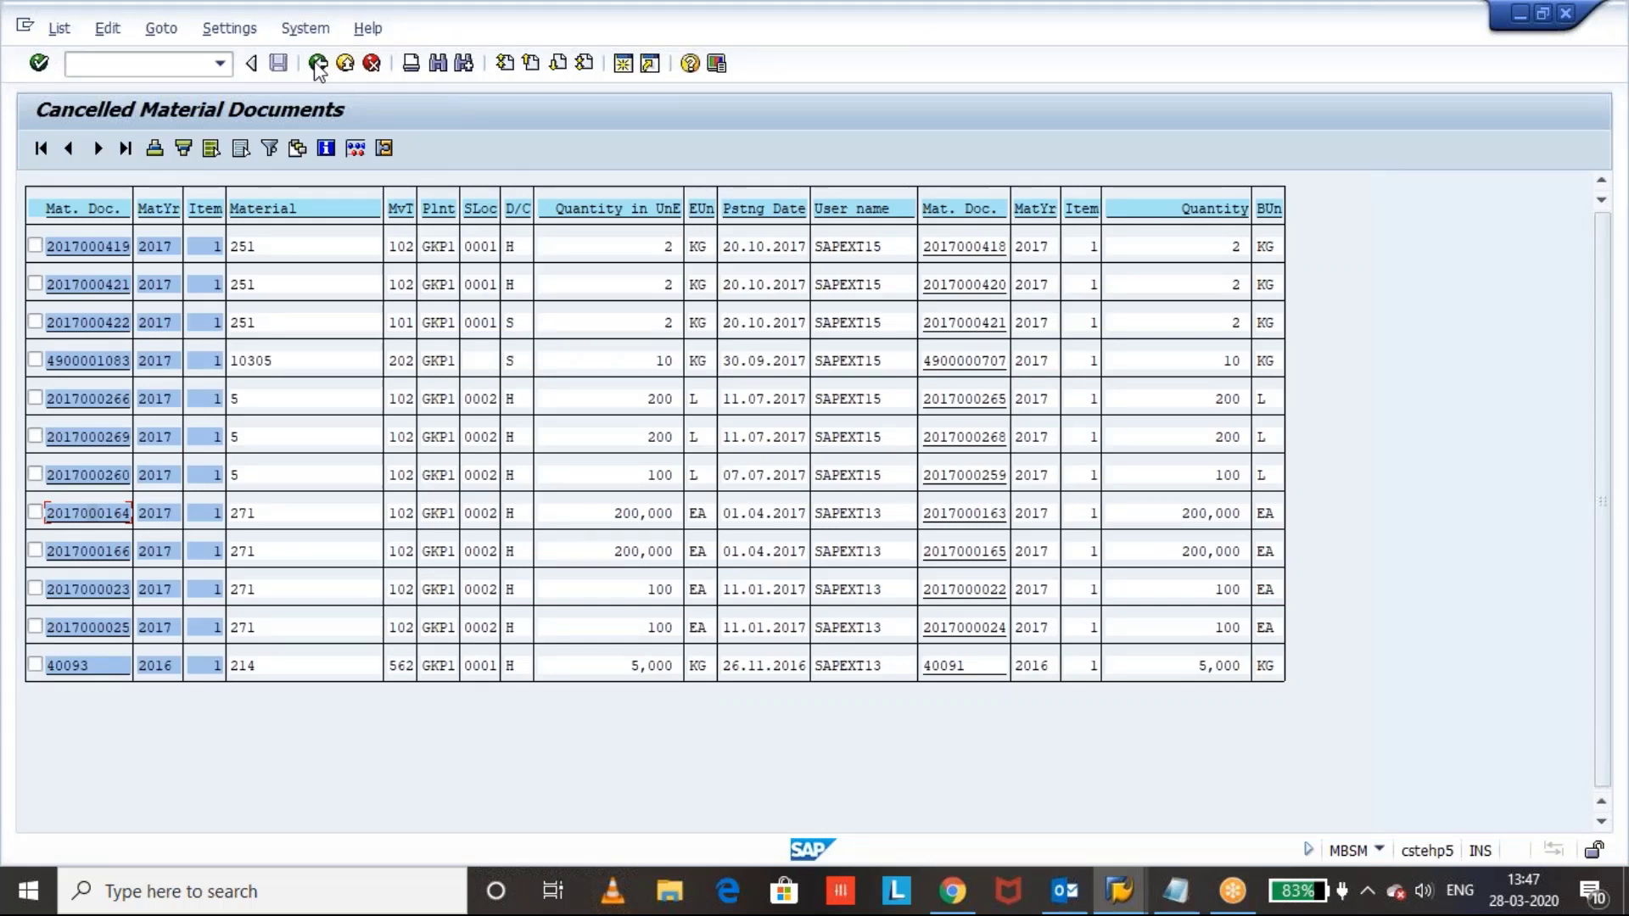
# - Return to the MBSM selection screen and review its Posting Date, Plant GKP1 and User name fields
pyautogui.click(317, 62)
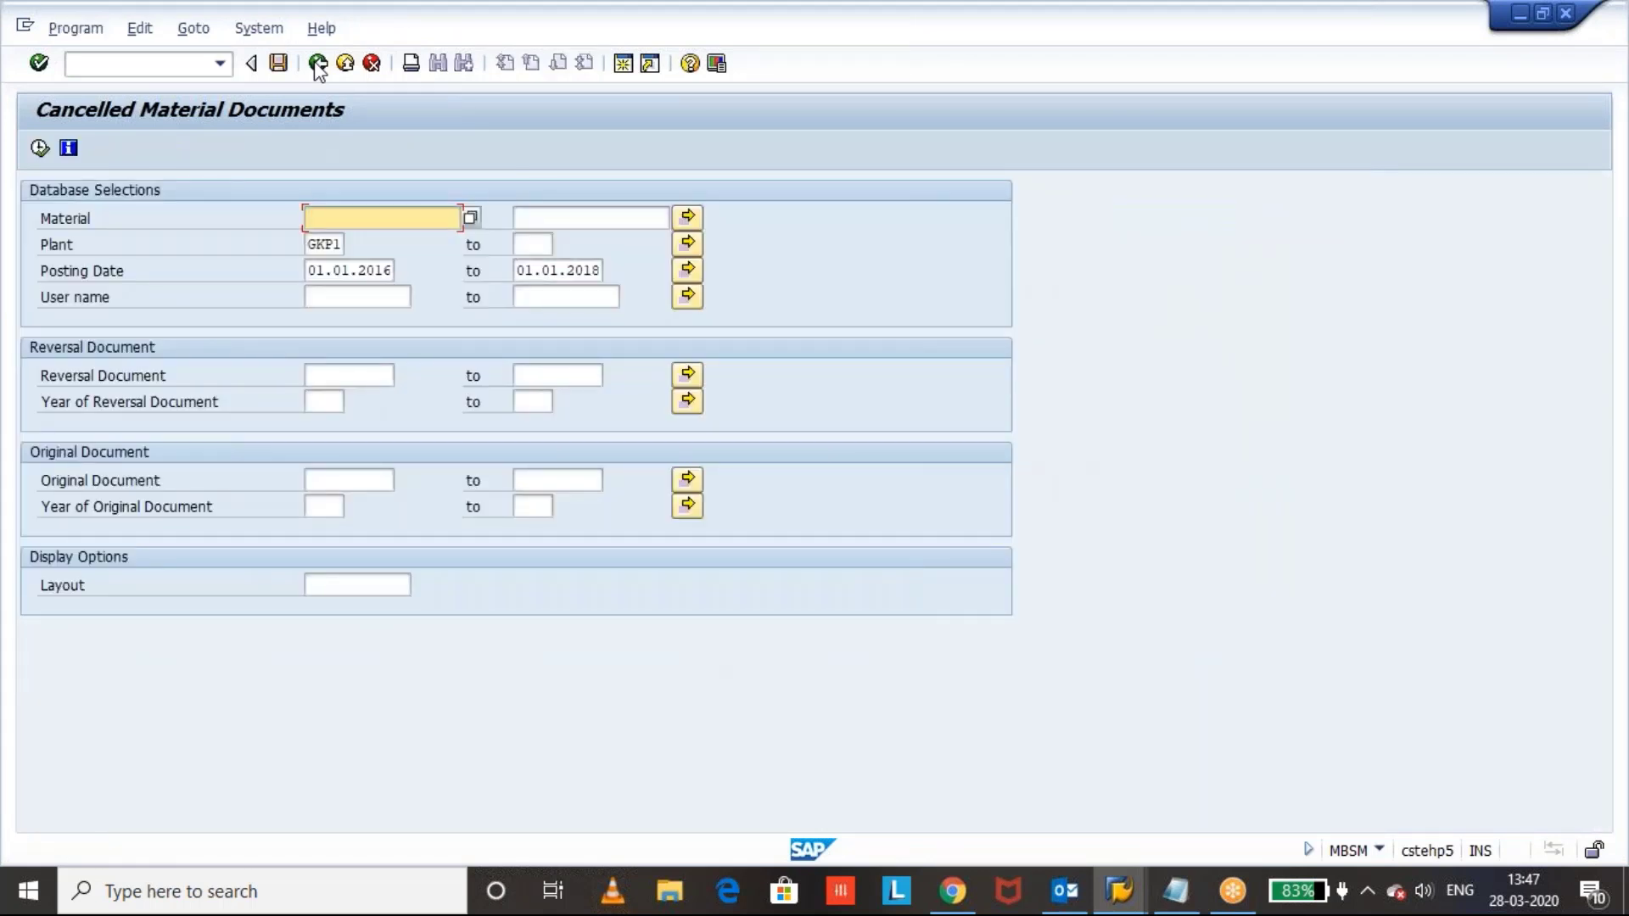
pyautogui.click(351, 270)
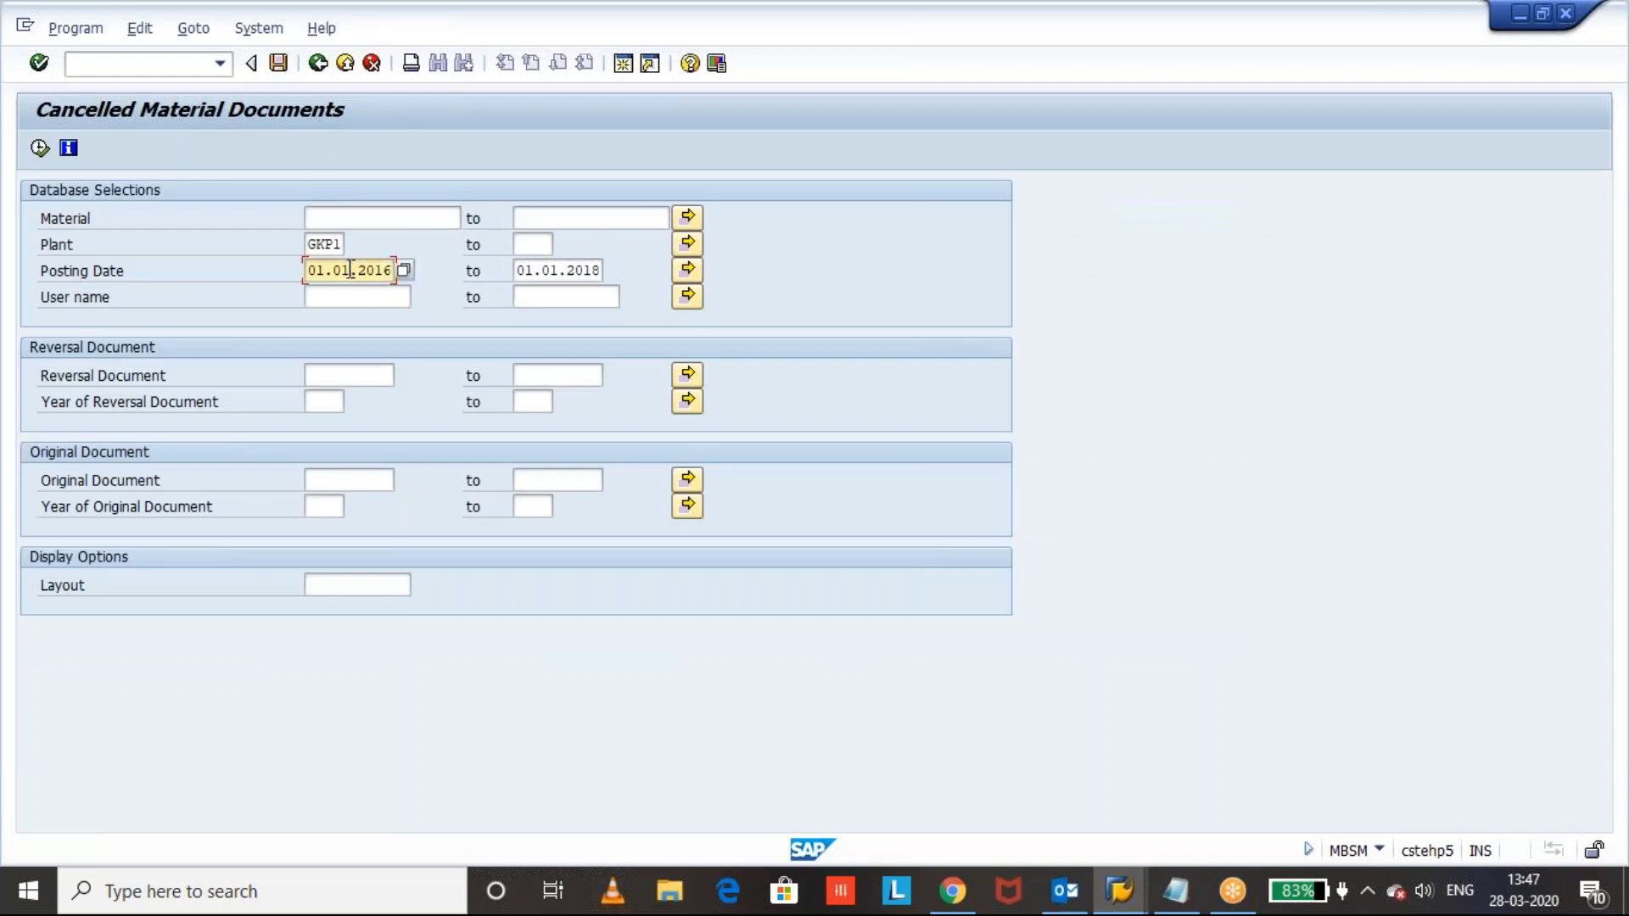
pyautogui.click(310, 244)
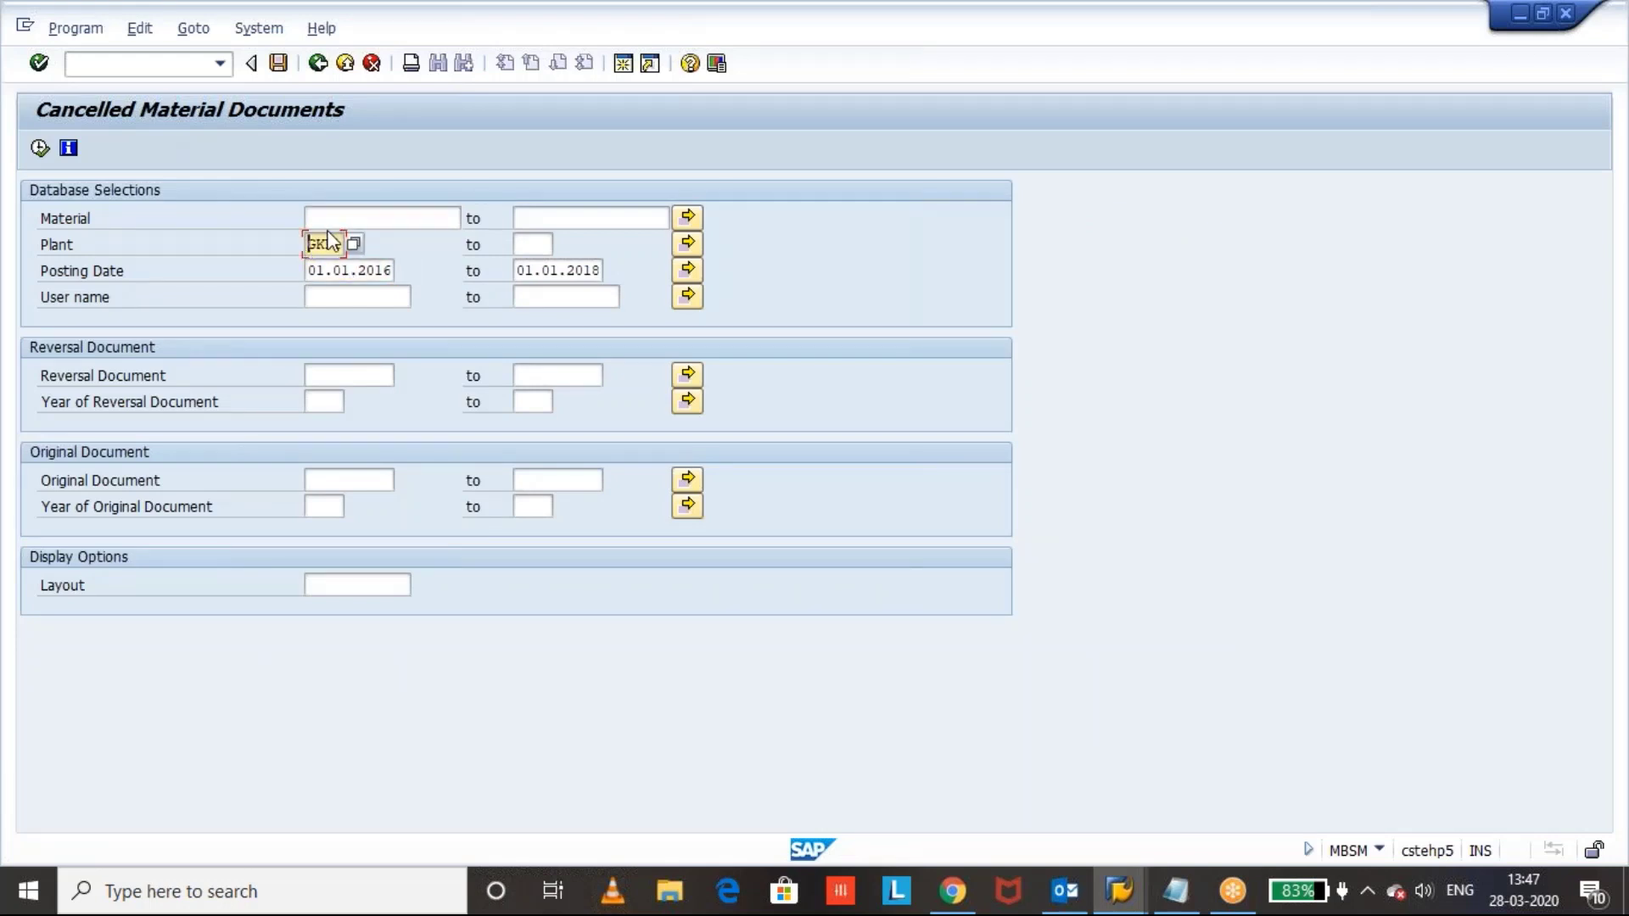
pyautogui.click(331, 296)
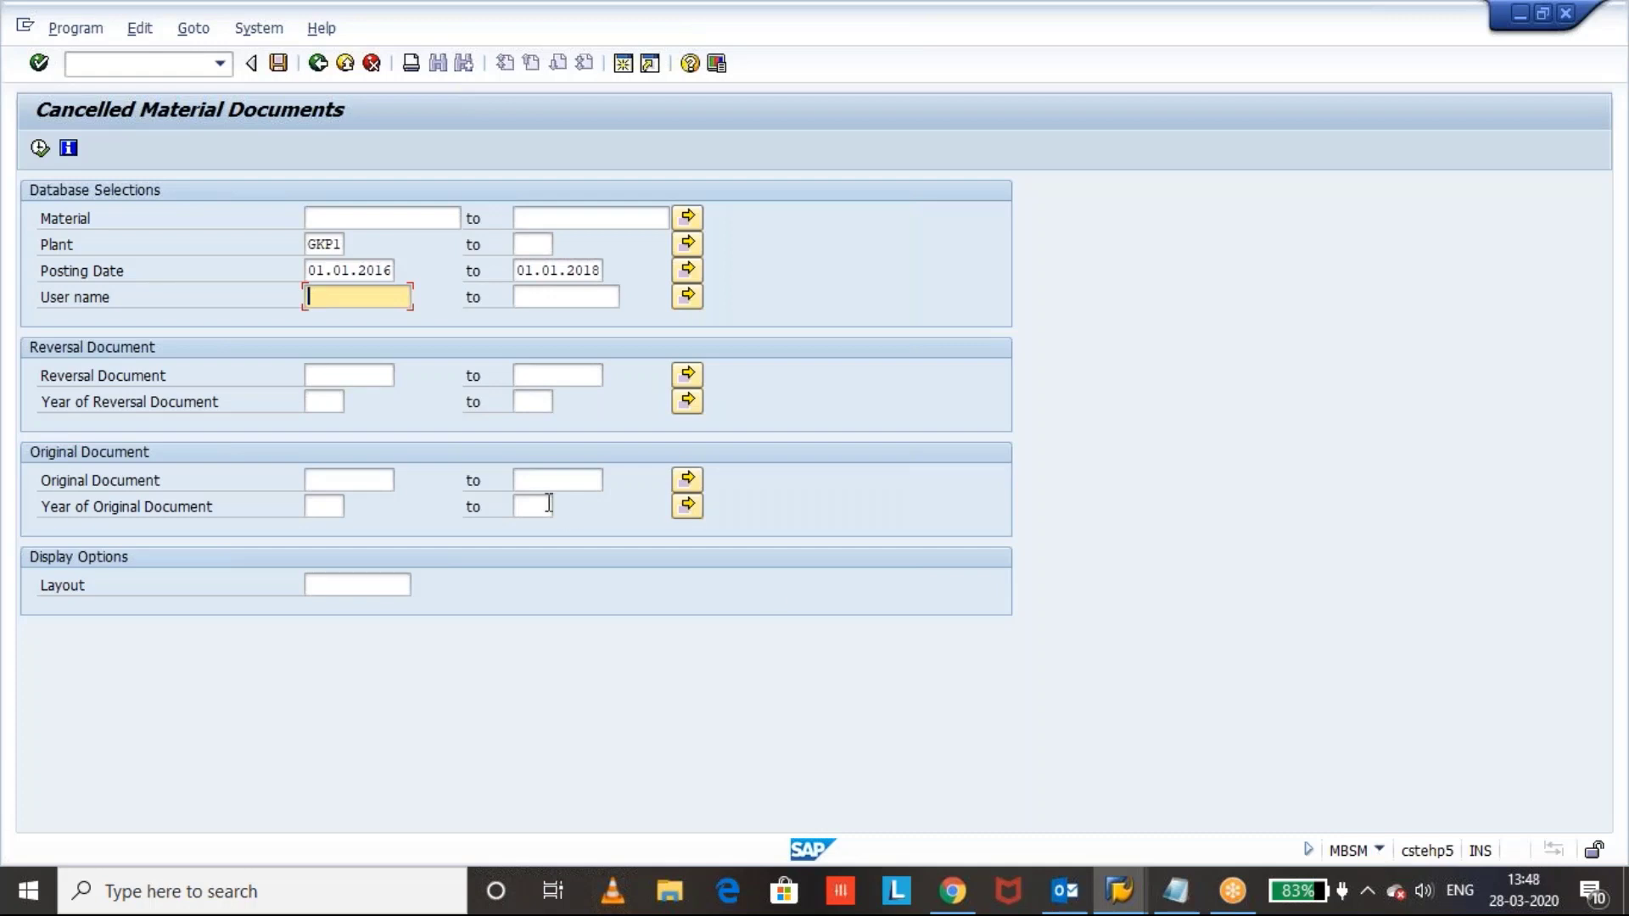
pyautogui.click(320, 269)
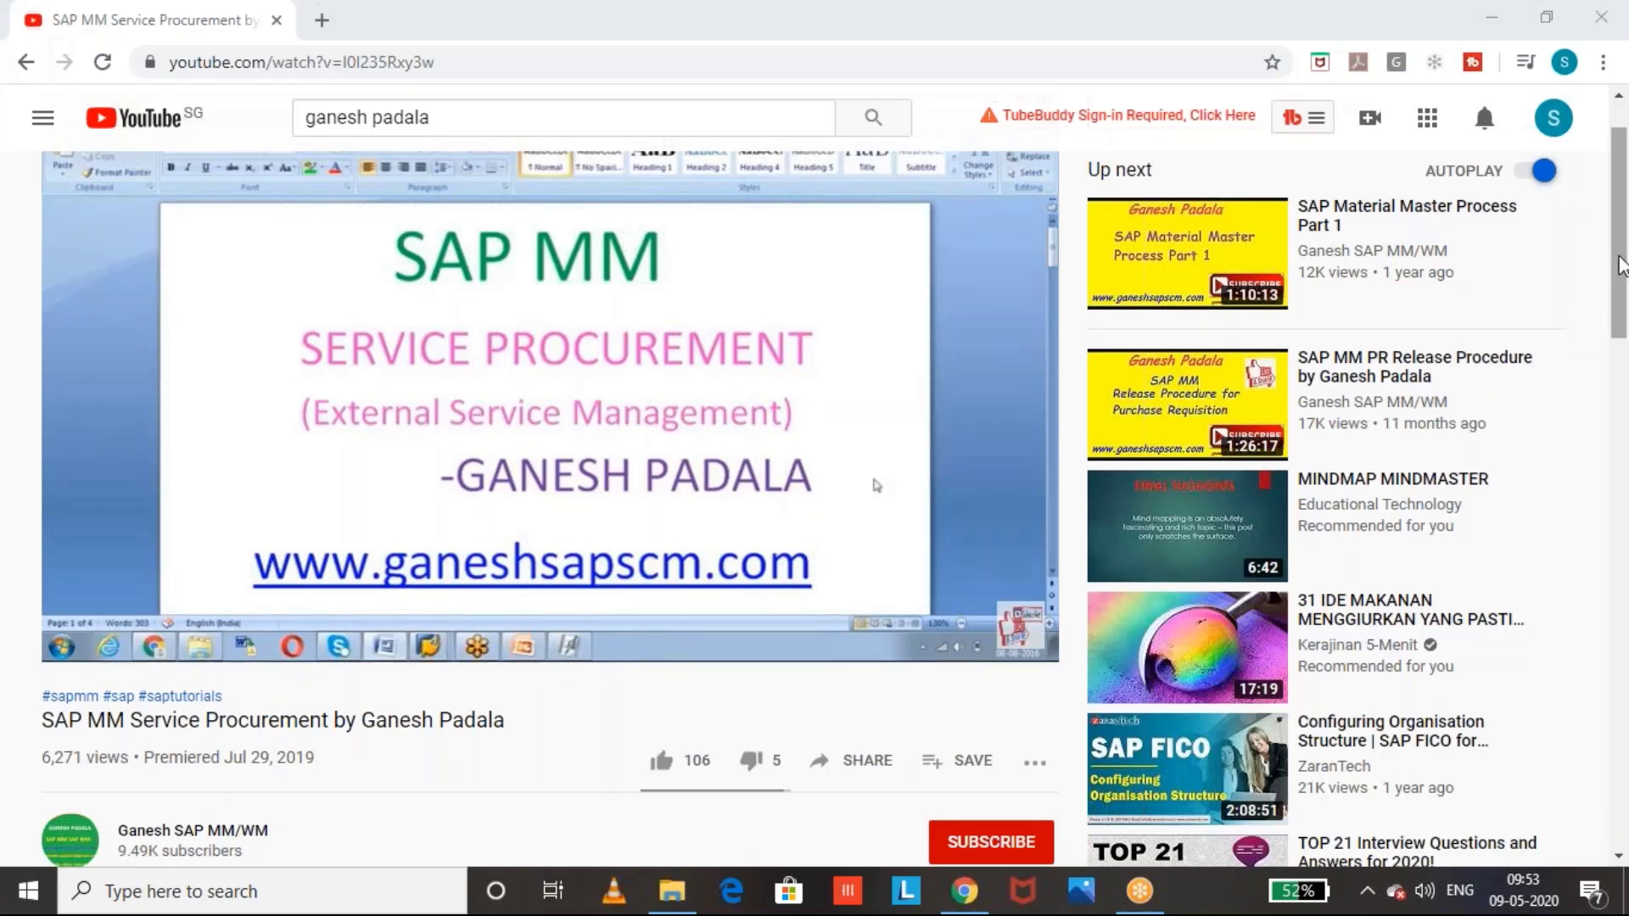
# - Subscribe to the channel with all notifications on and like the SAP MM Service Procurement video
pyautogui.moveTo(1620, 263); pyautogui.dragTo(1621, 301)
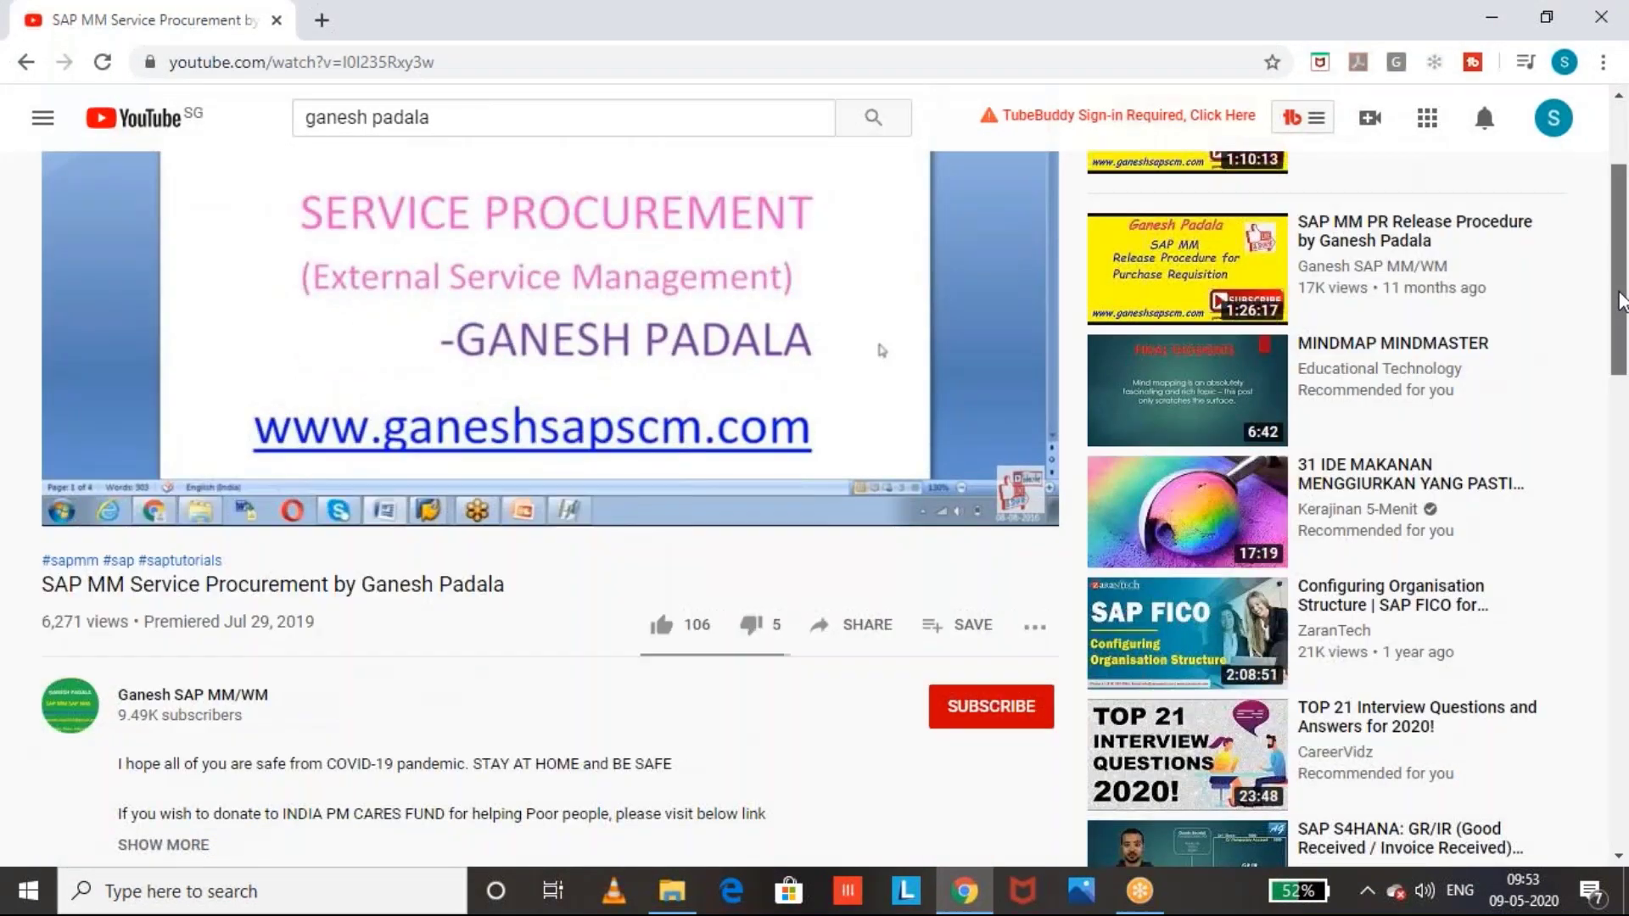
pyautogui.scroll(1, 828, 484)
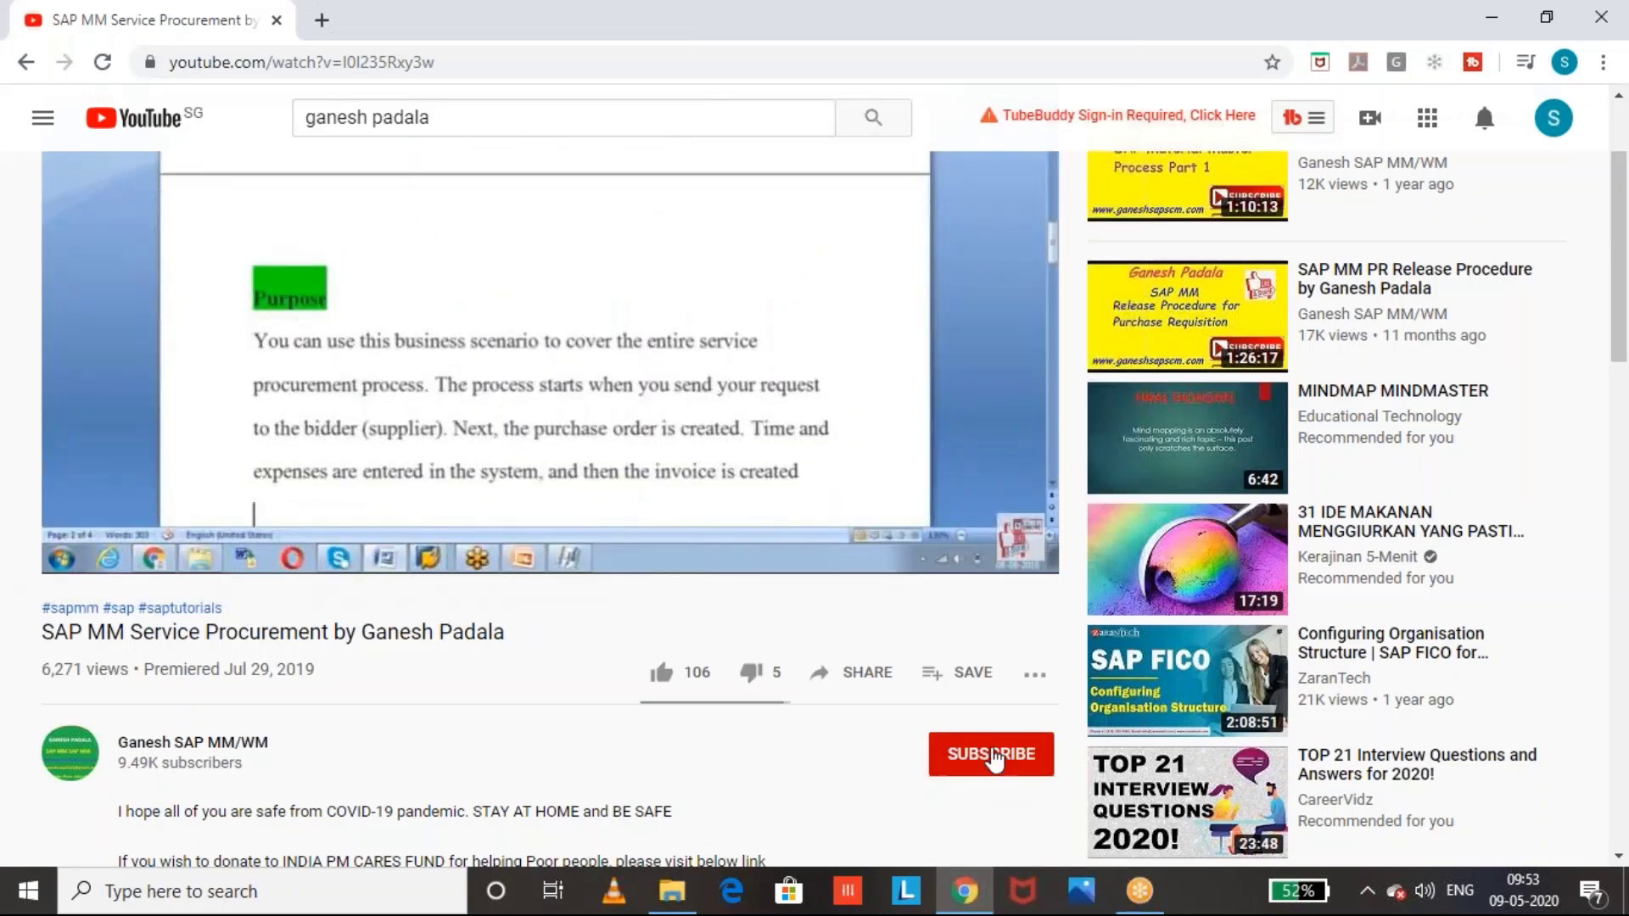
pyautogui.click(994, 758)
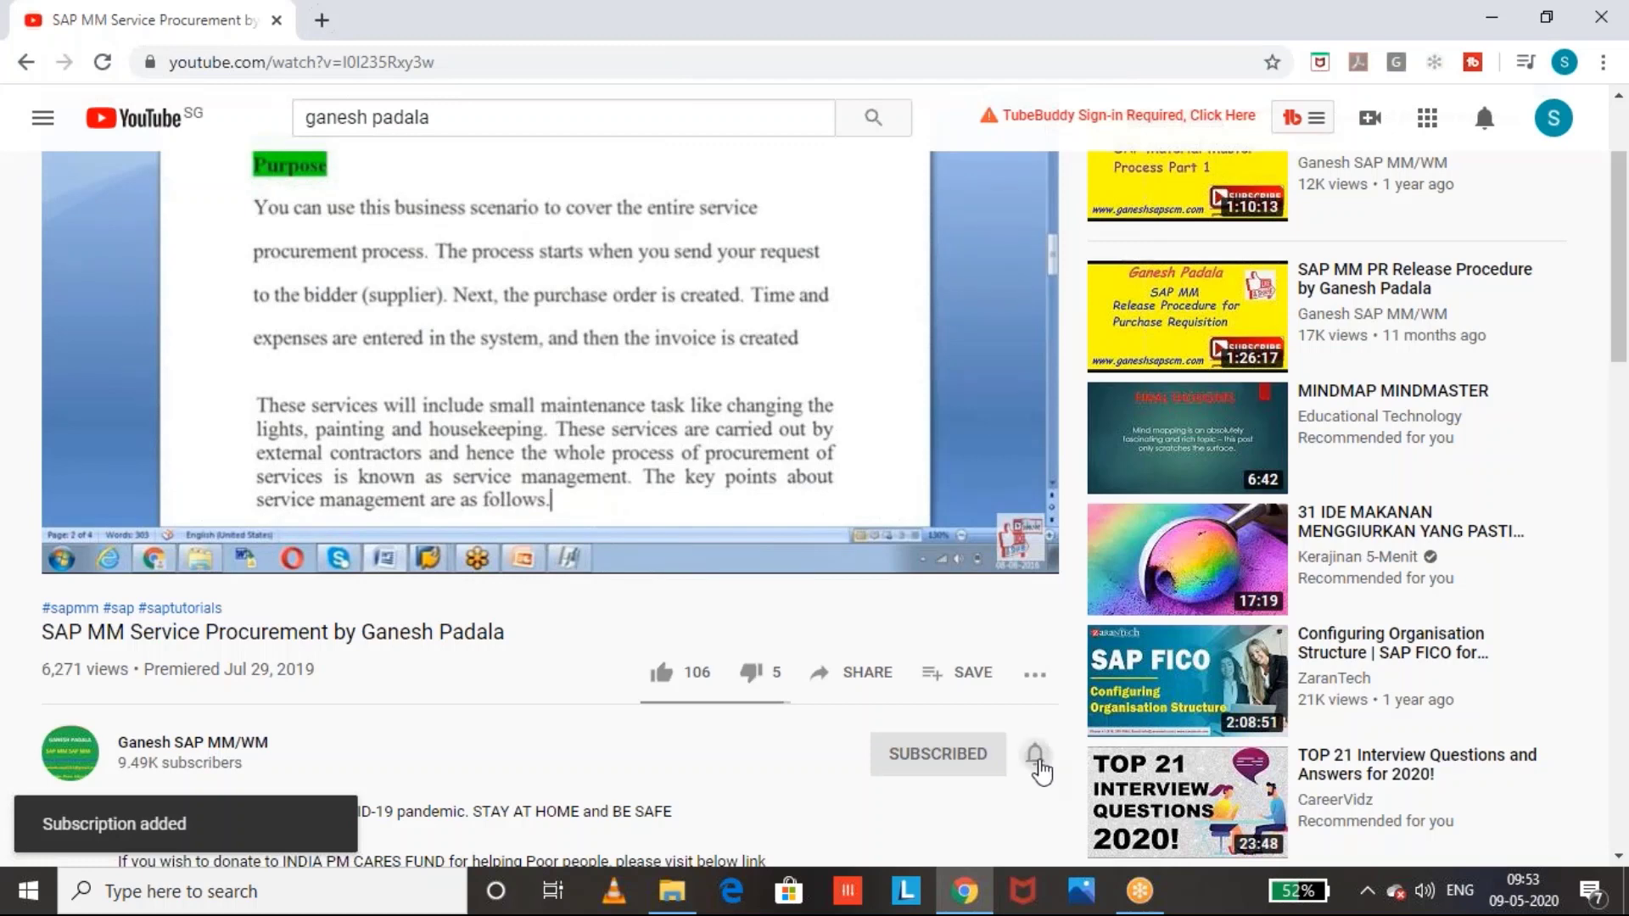
pyautogui.click(1038, 763)
pyautogui.click(1083, 614)
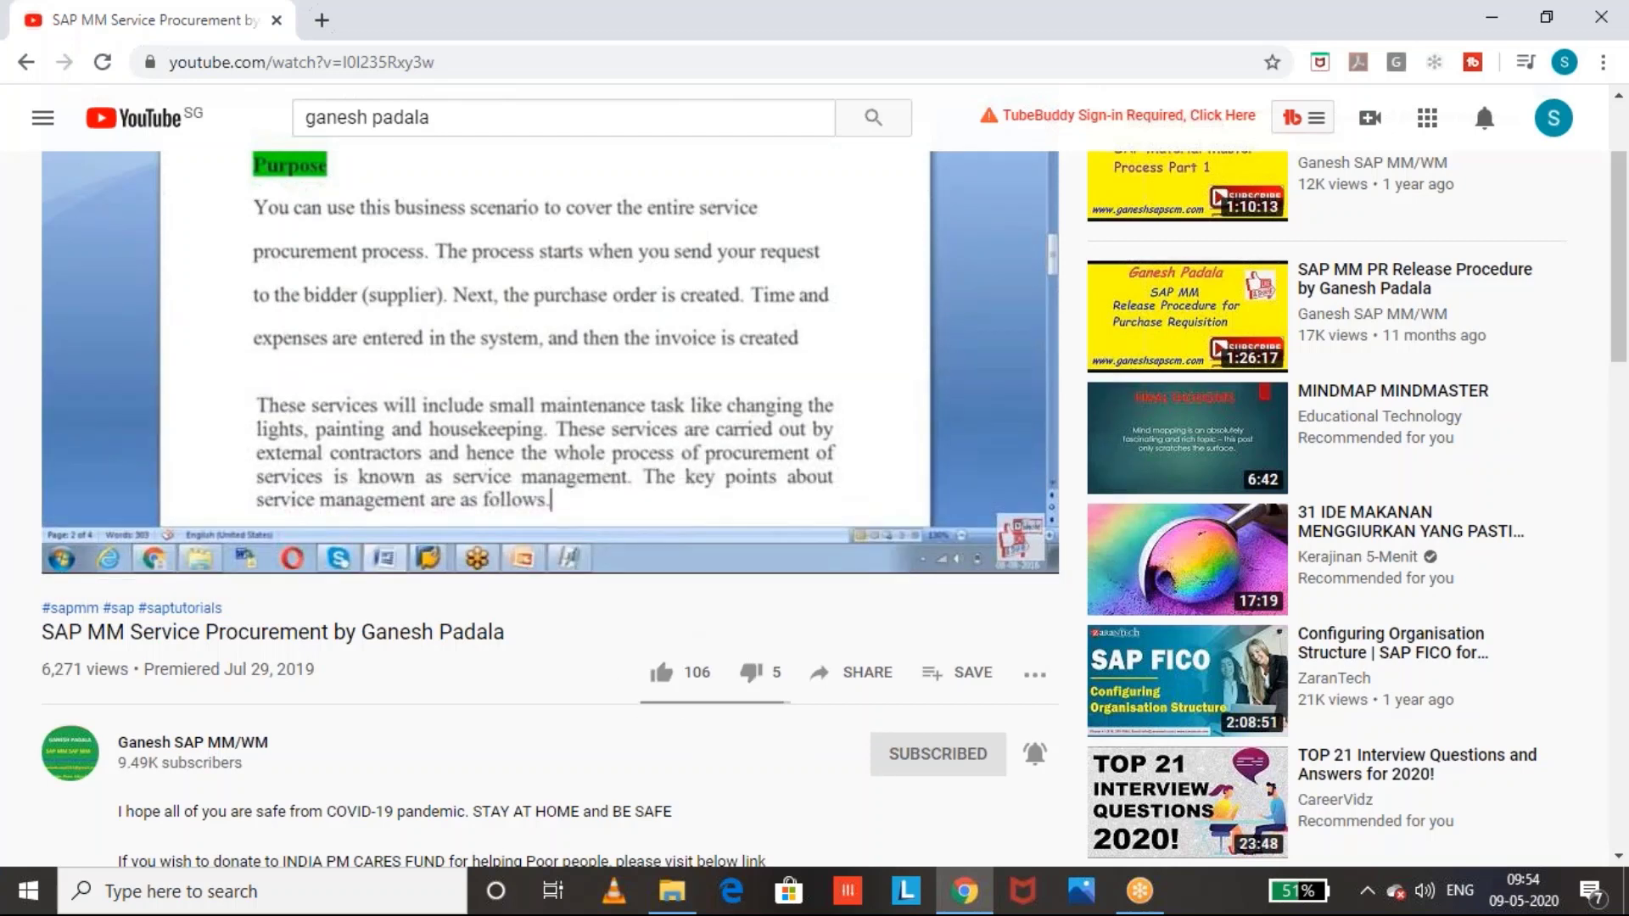
pyautogui.click(663, 673)
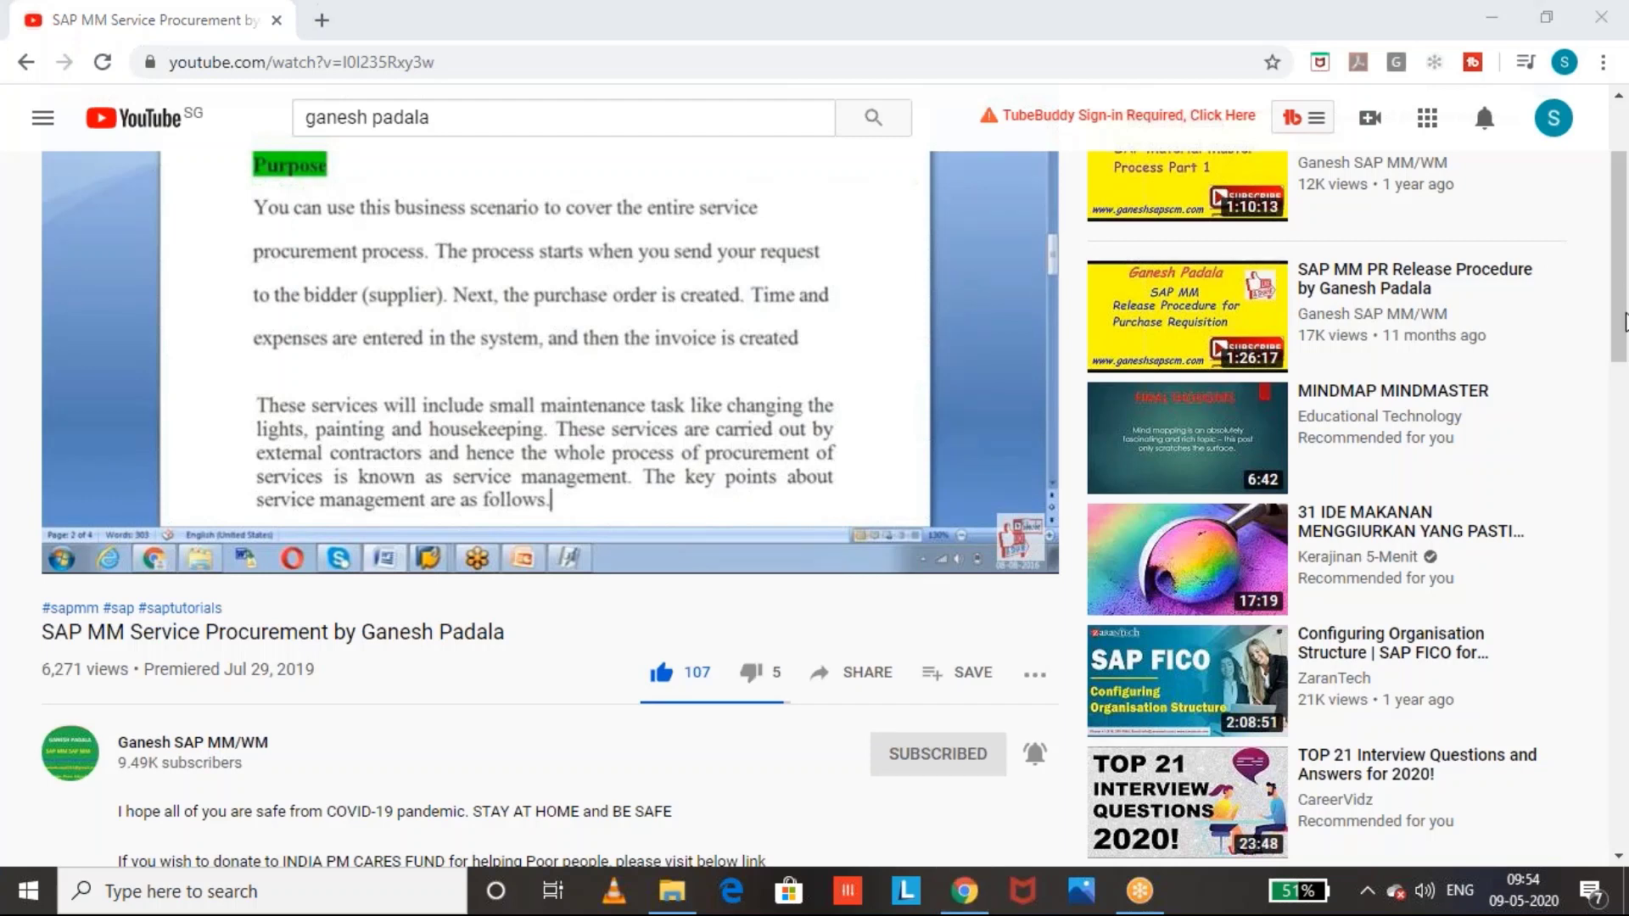
# - Expand the full video description and scroll to the SAP MM and SAP WM playlist links
pyautogui.click(1620, 321)
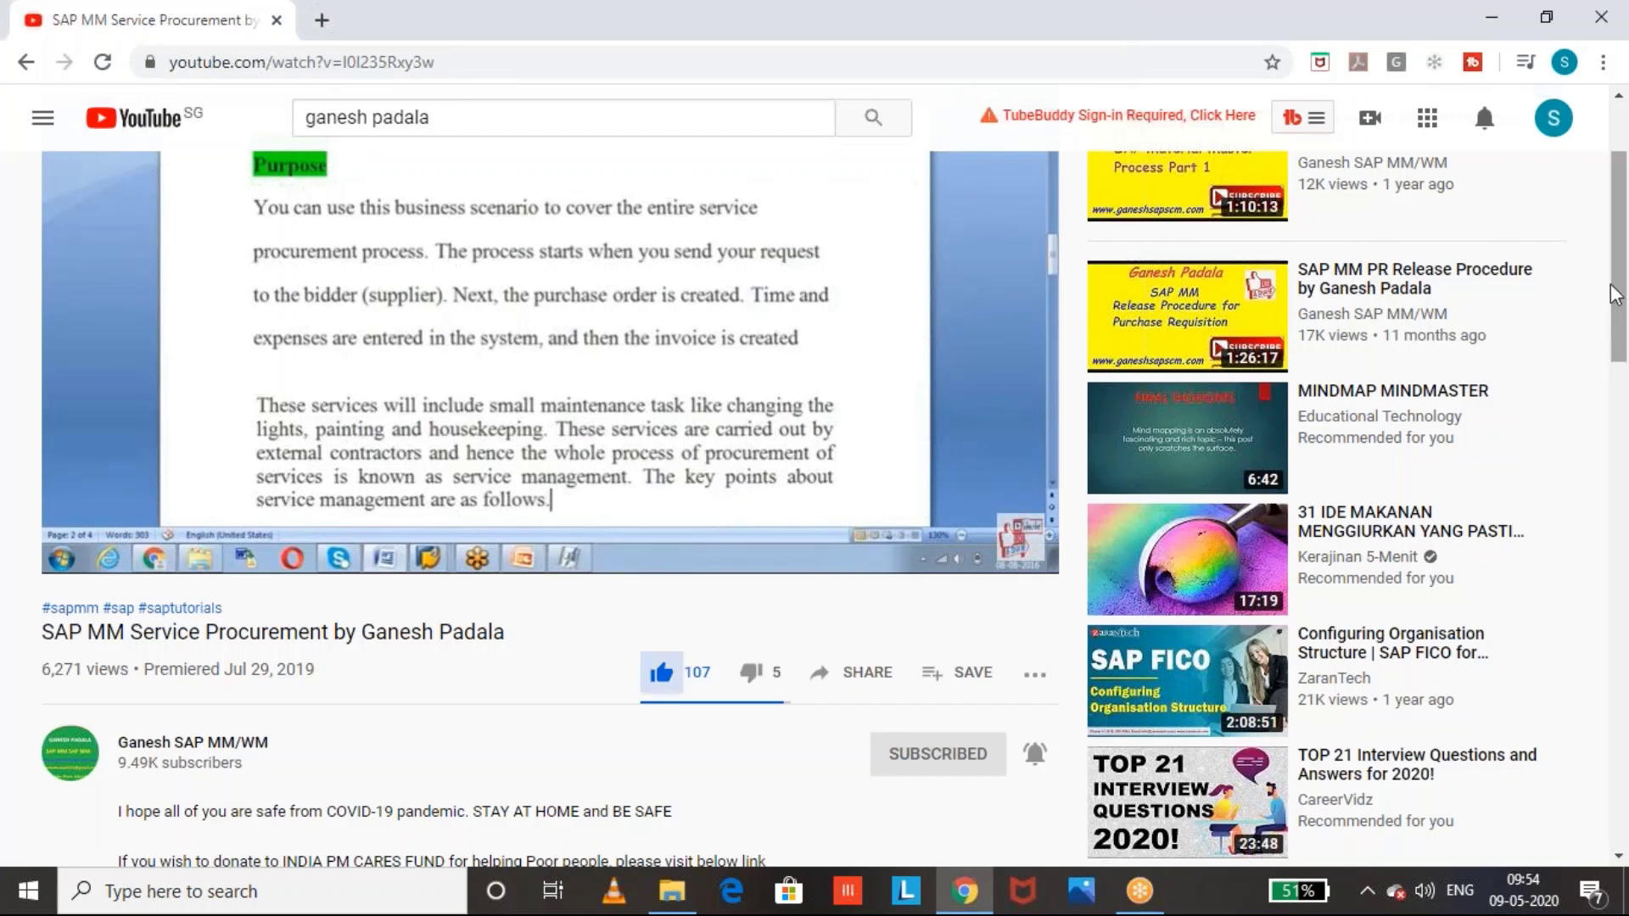
pyautogui.moveTo(1618, 316); pyautogui.dragTo(1621, 334)
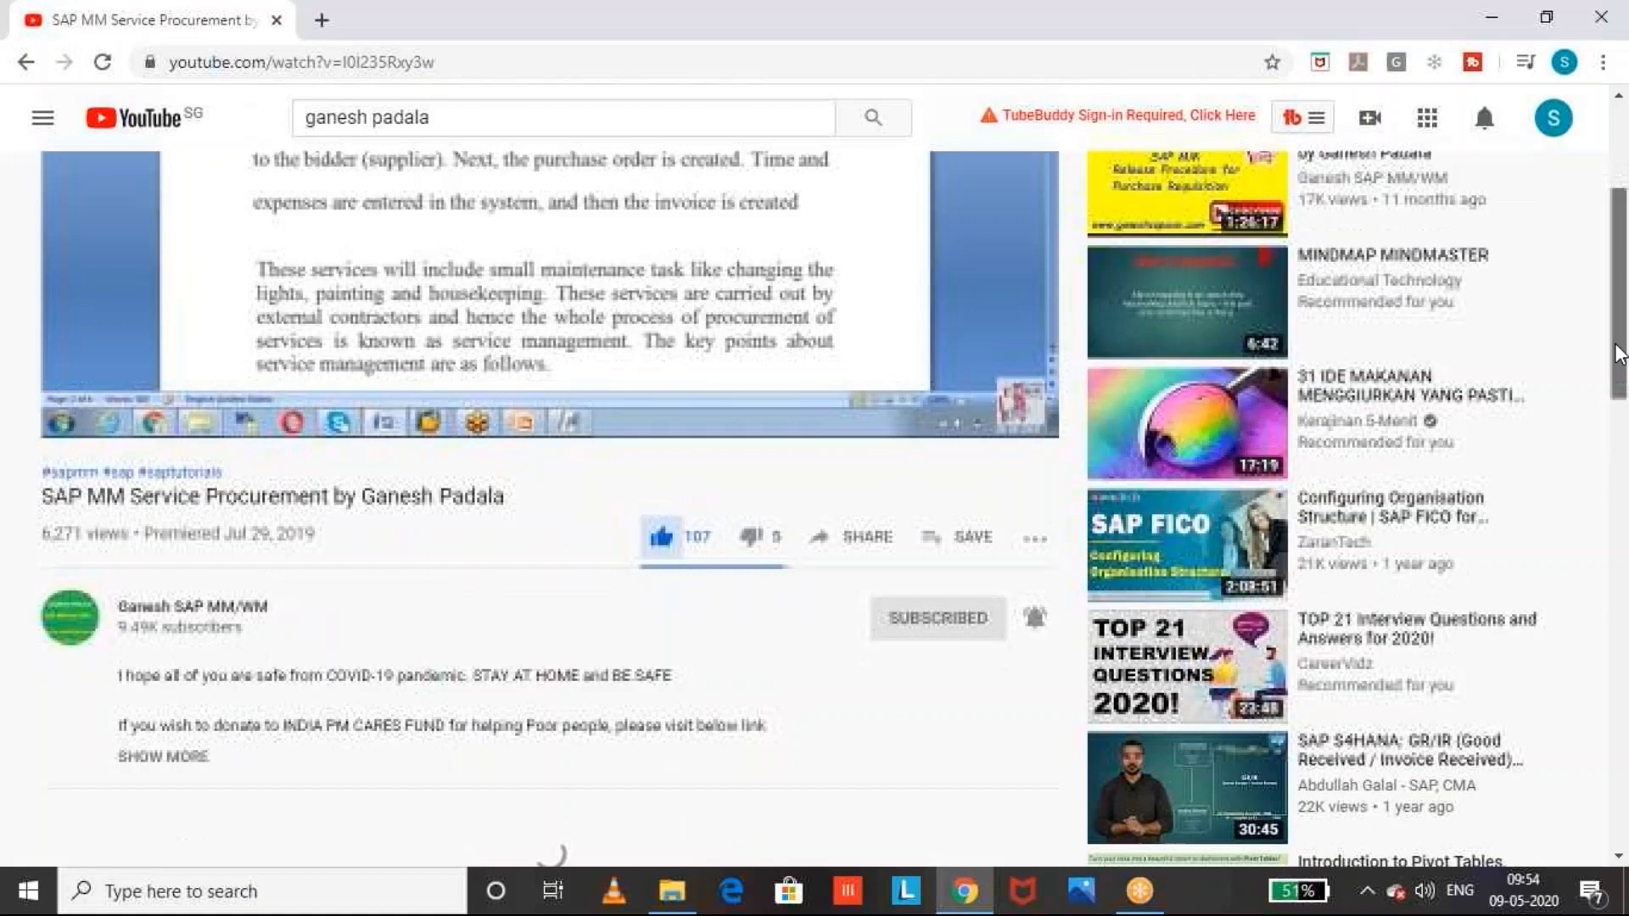
pyautogui.scroll(-1, 1621, 352)
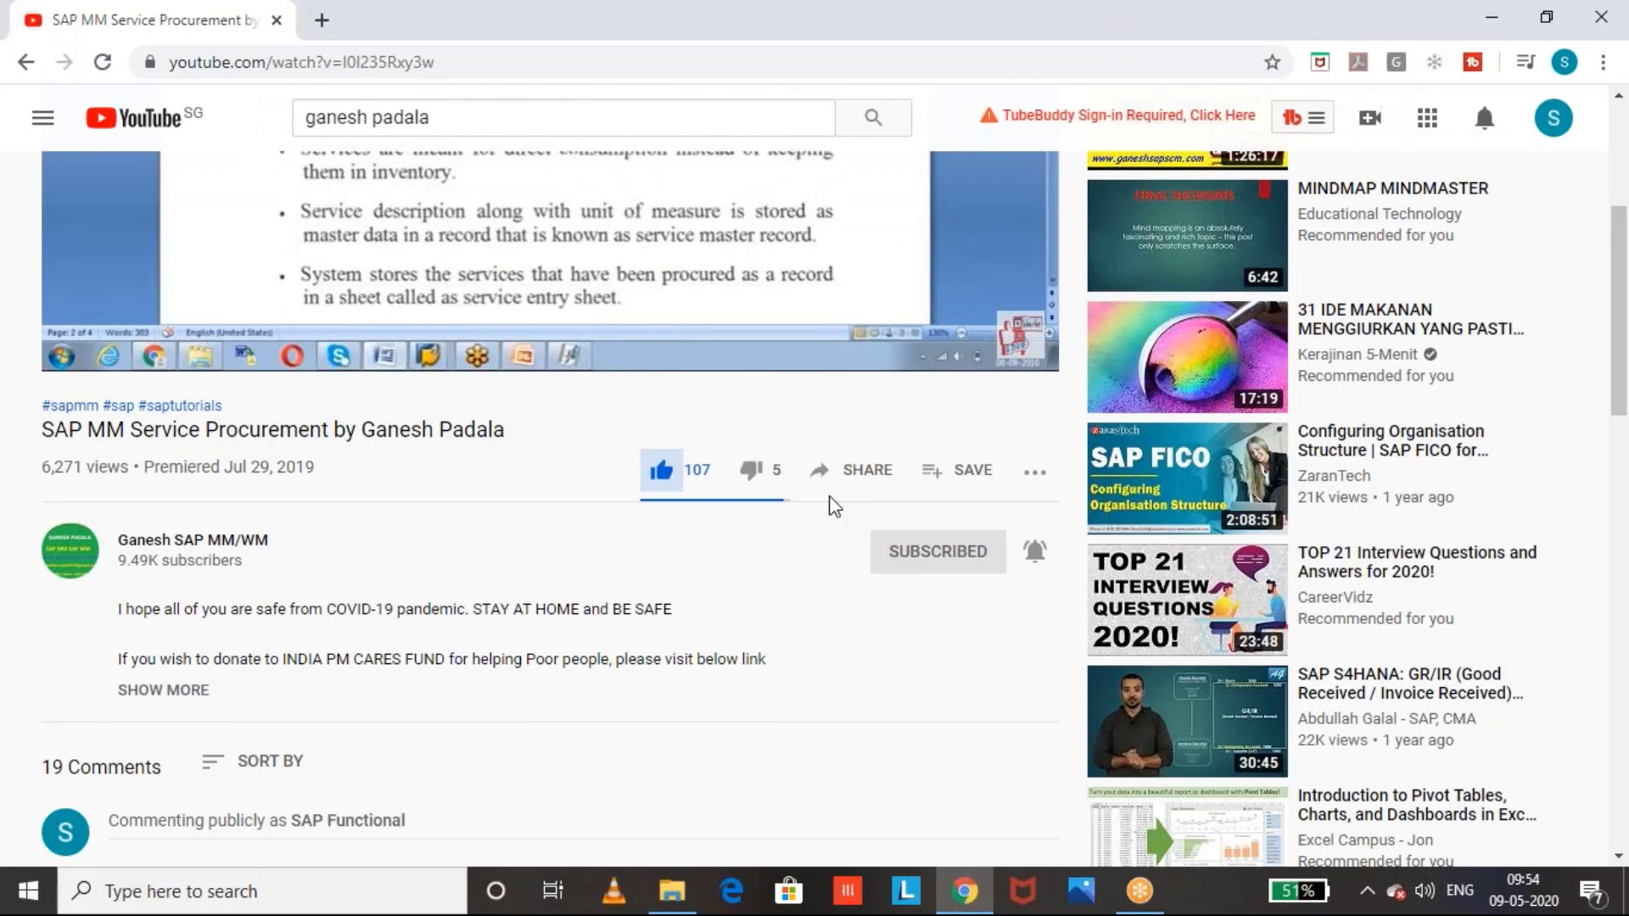
pyautogui.click(185, 690)
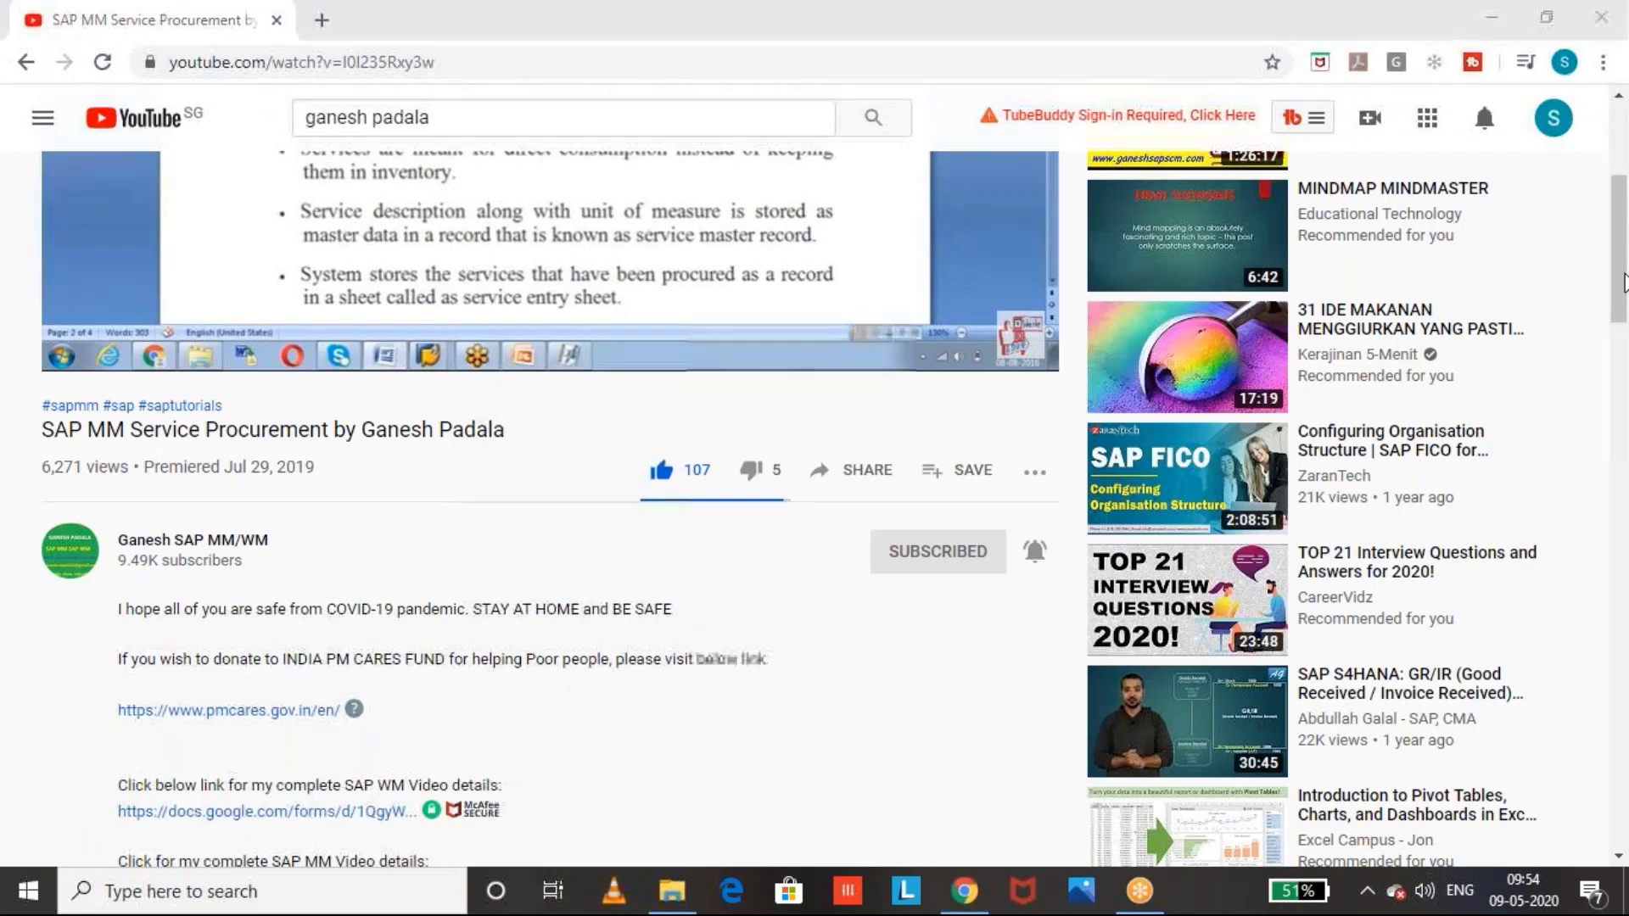
pyautogui.moveTo(1622, 276); pyautogui.dragTo(1621, 475)
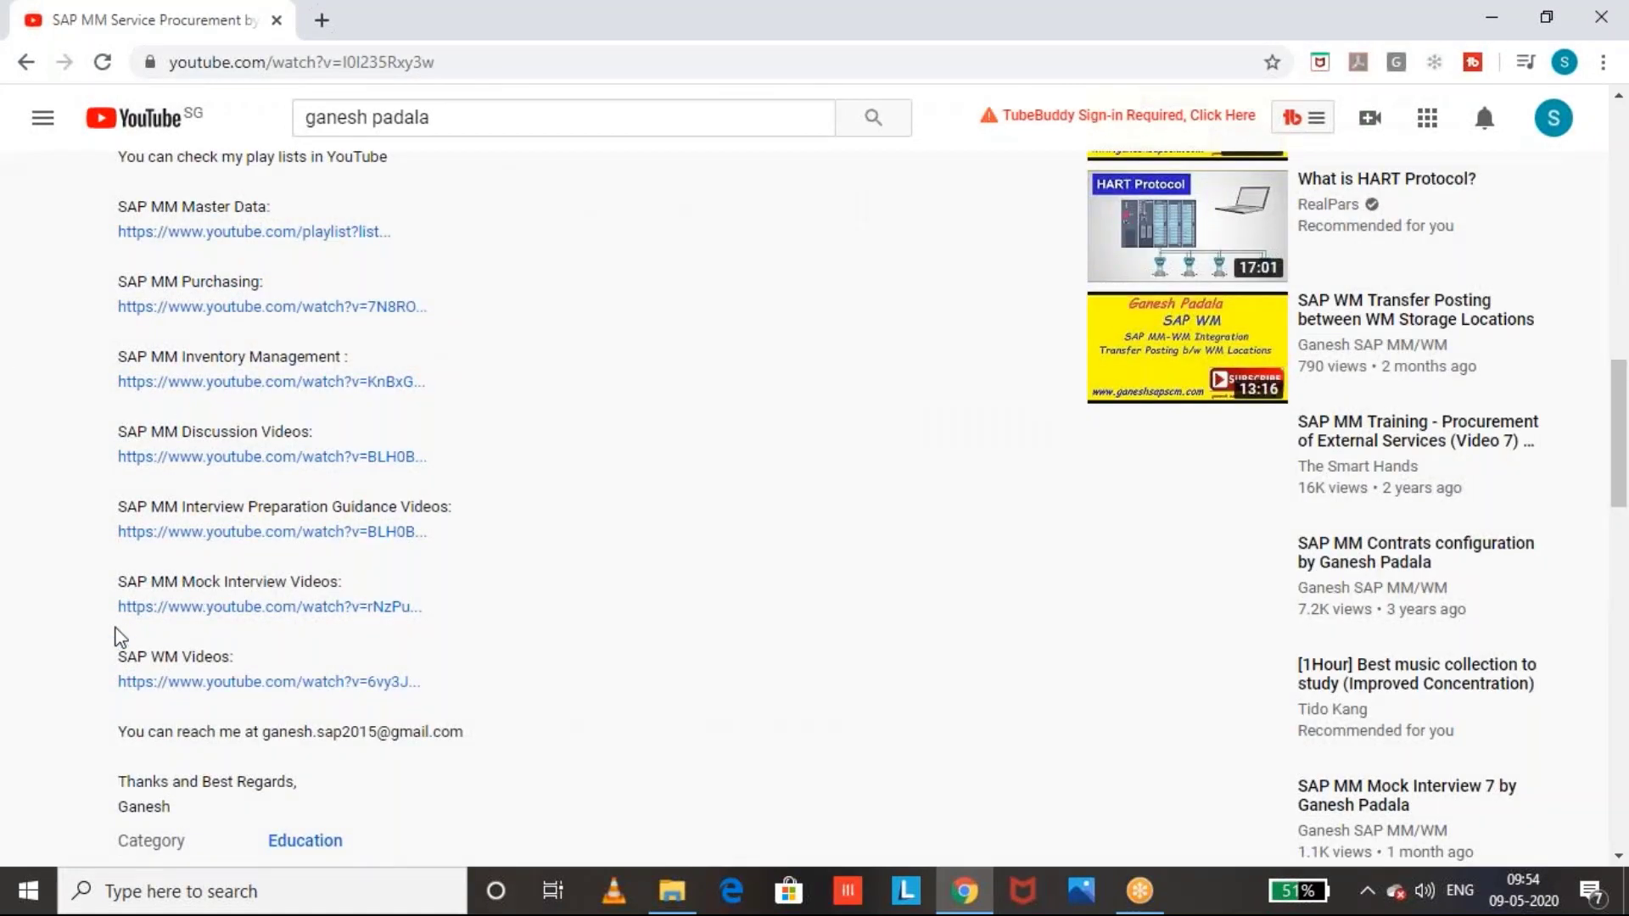